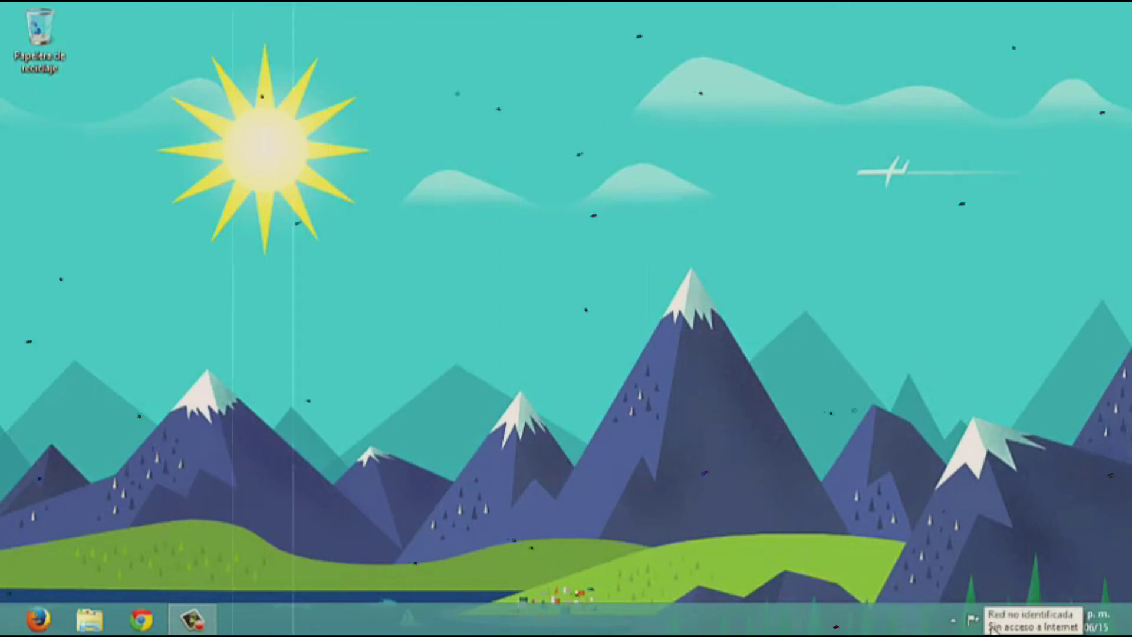
Step: Open the TCP/IPv4 properties of the Ethernet connection from the Network and Sharing Center
right_click(995, 625)
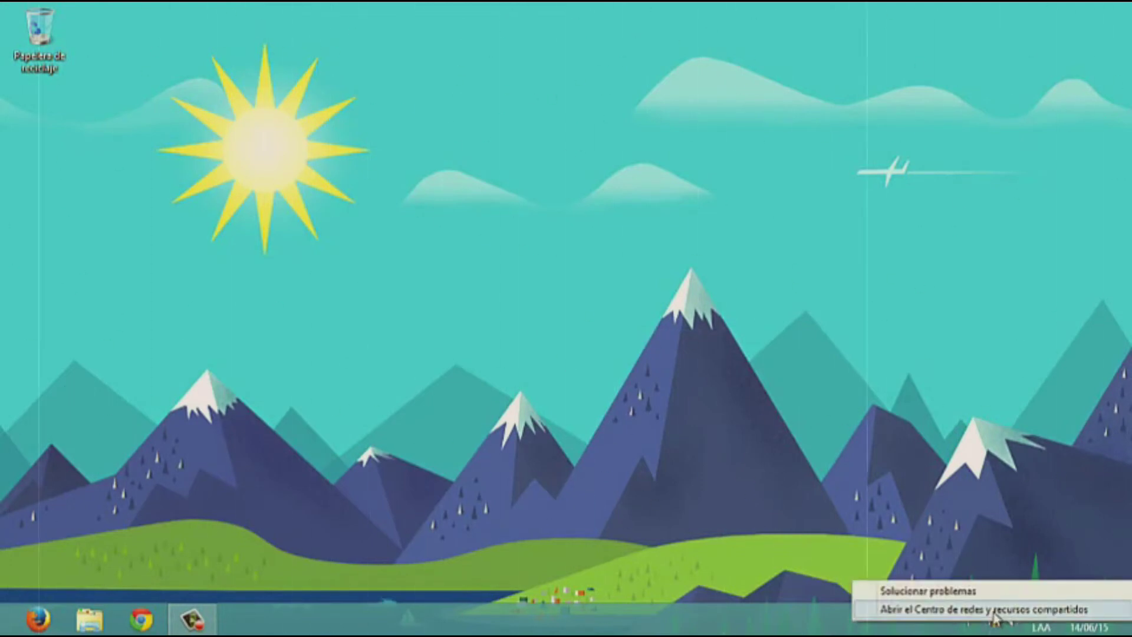
click(995, 614)
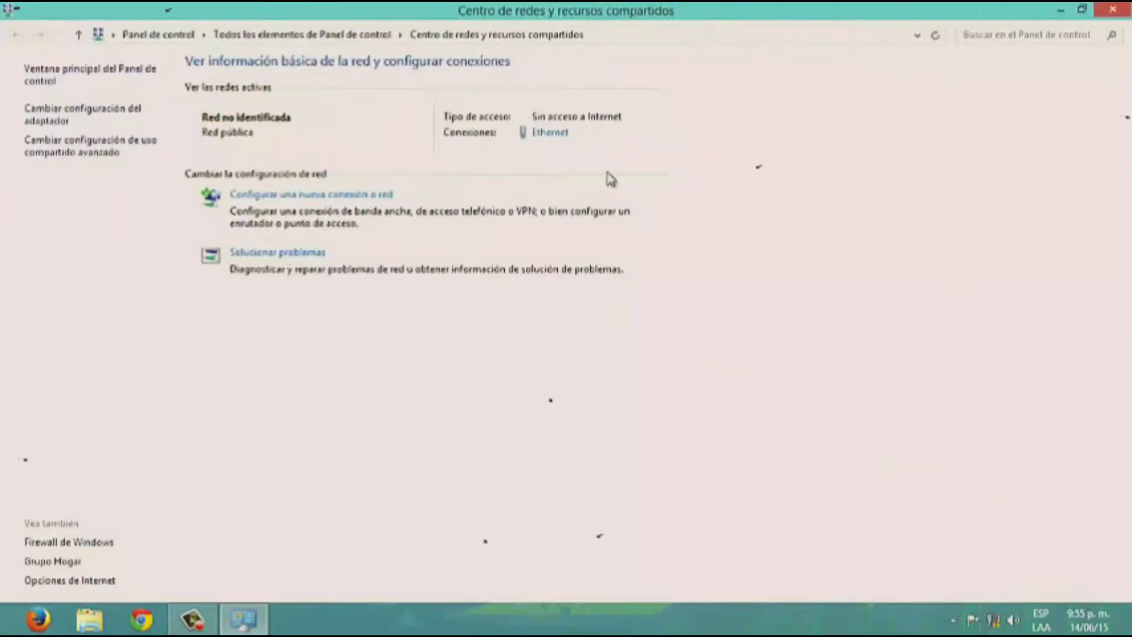
click(550, 135)
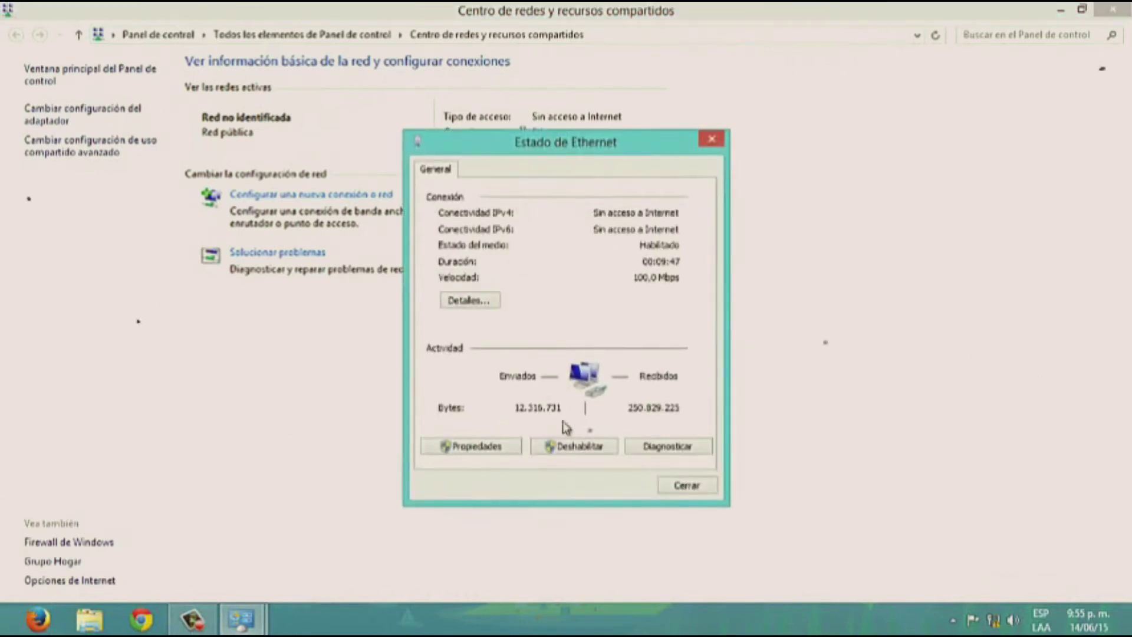
click(492, 448)
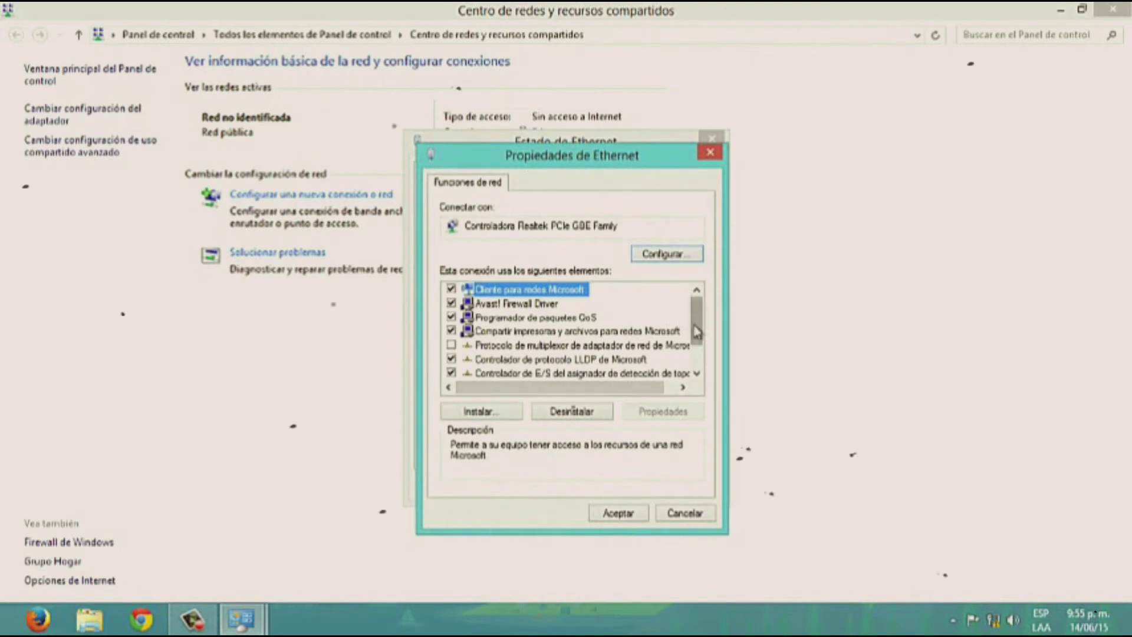
drag(697, 328, 697, 349)
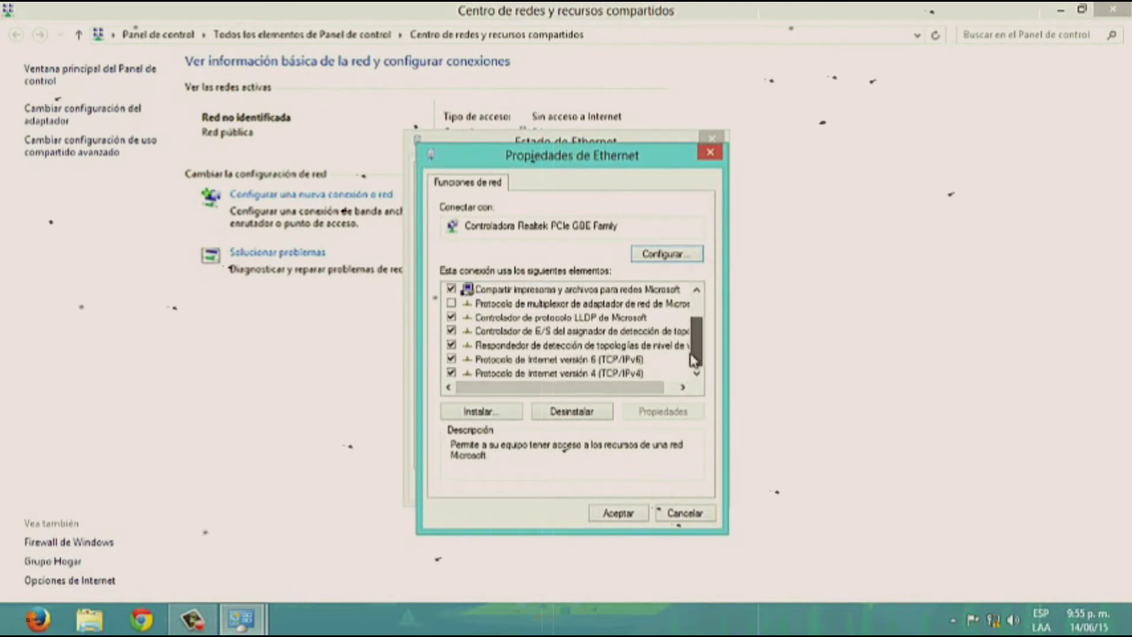
click(549, 374)
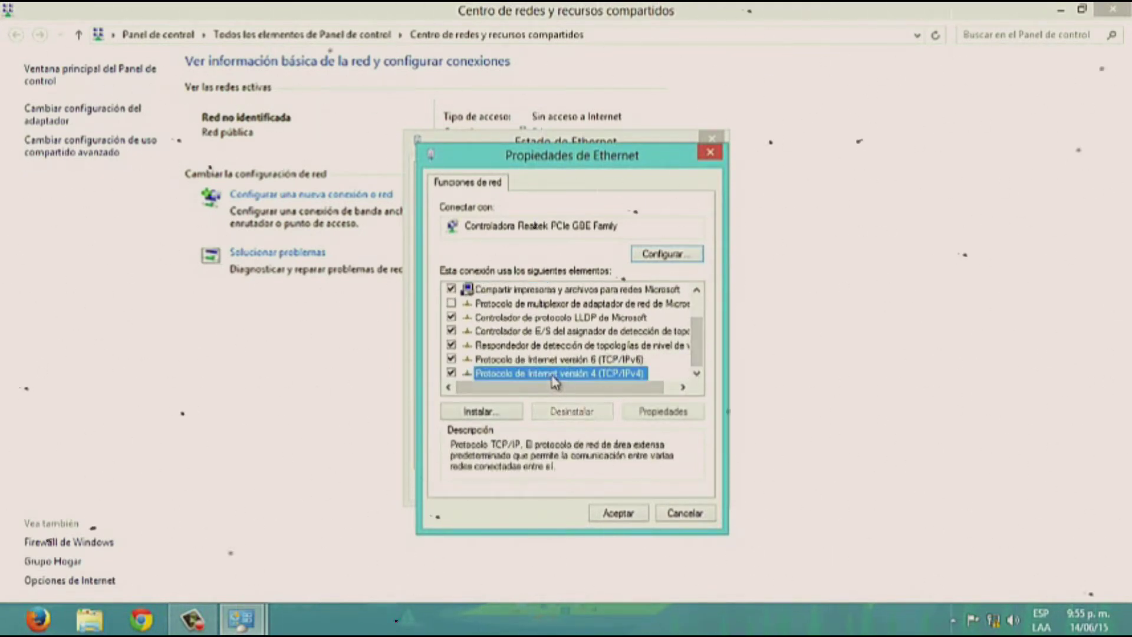
click(660, 413)
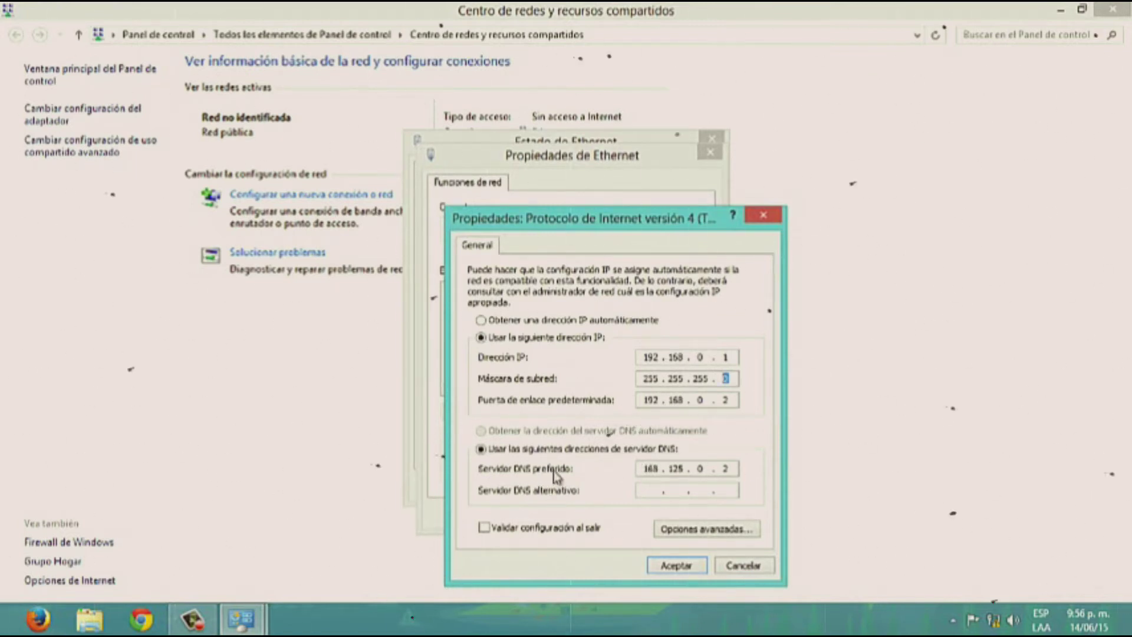
Step: Enter 2 as the last number of the preferred DNS server, accept the settings and close the network windows
double_click(649, 468)
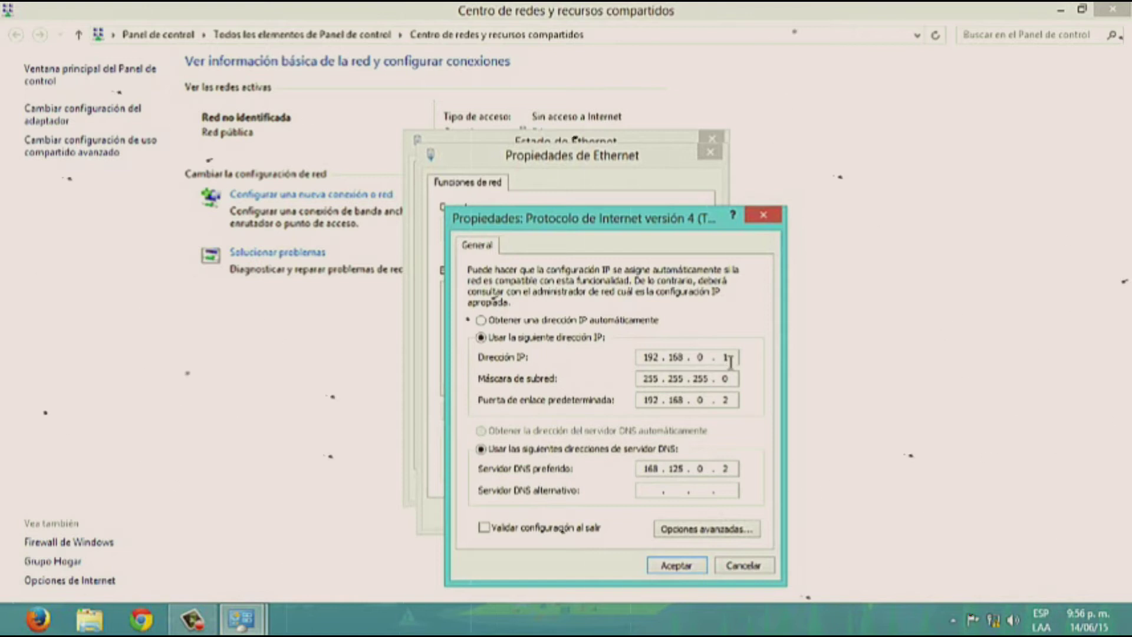
double_click(725, 468)
text(2)
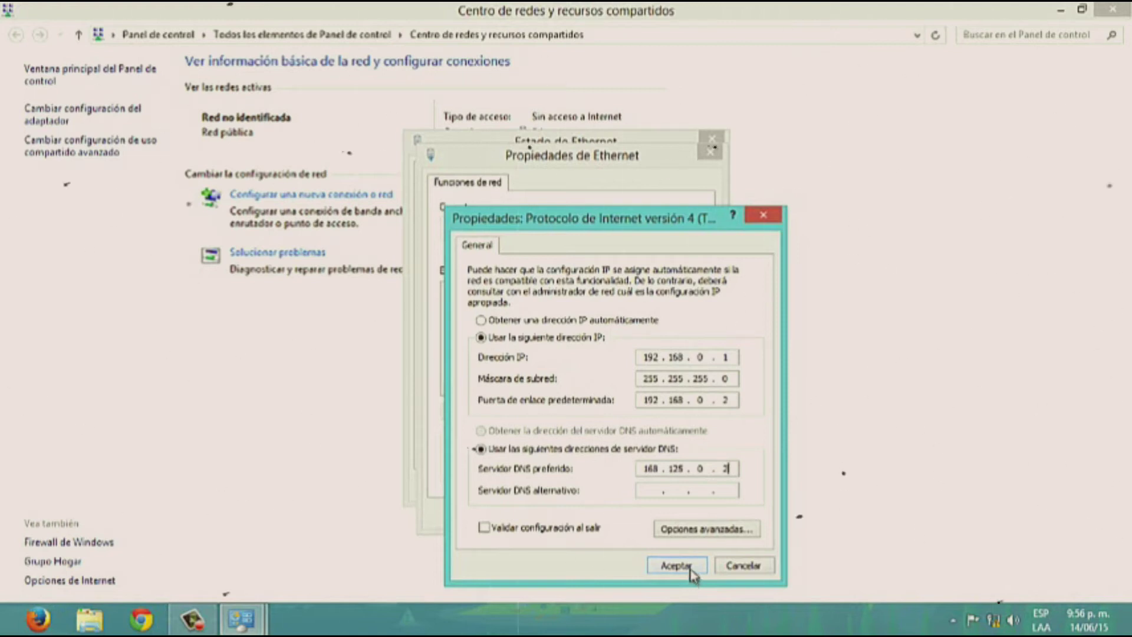
click(684, 566)
click(634, 518)
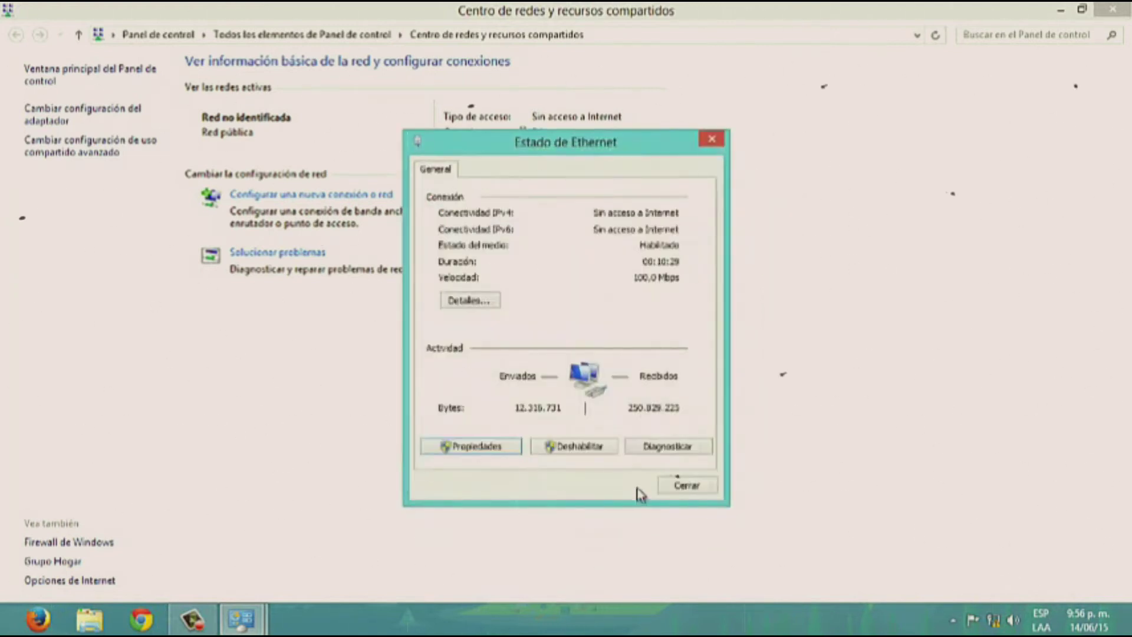
click(687, 487)
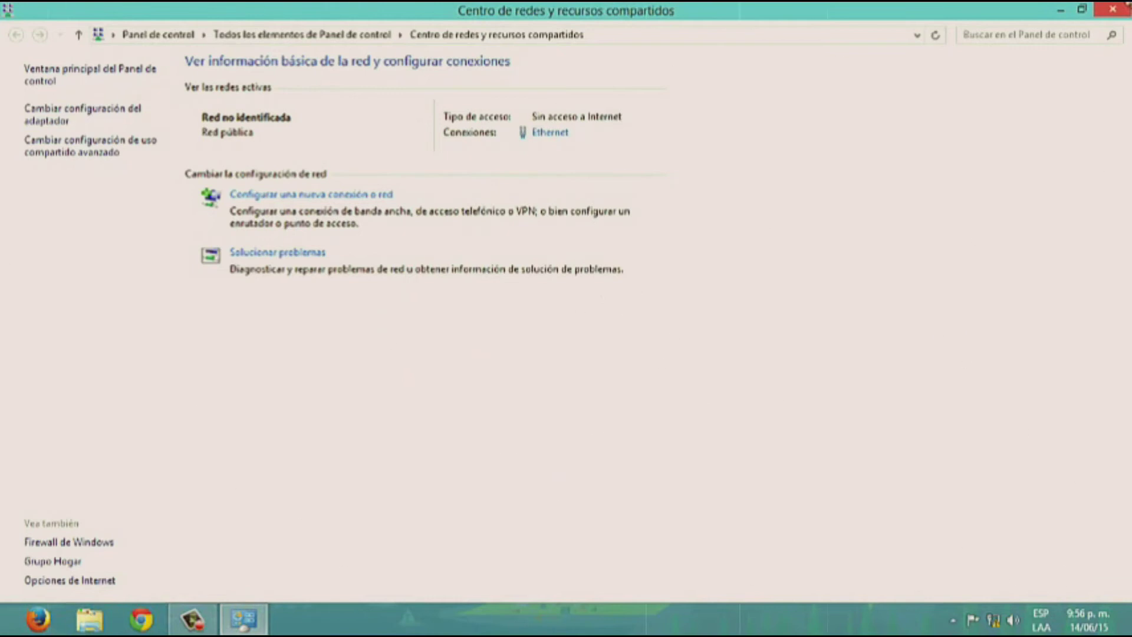
mouse_move(1126, 13)
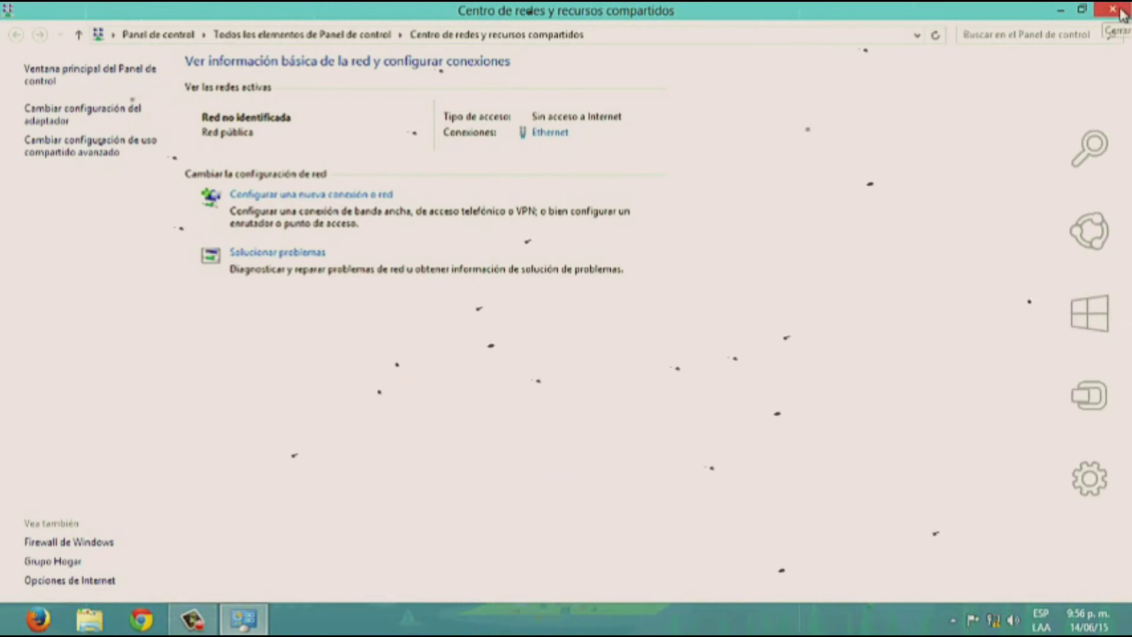
click(1112, 10)
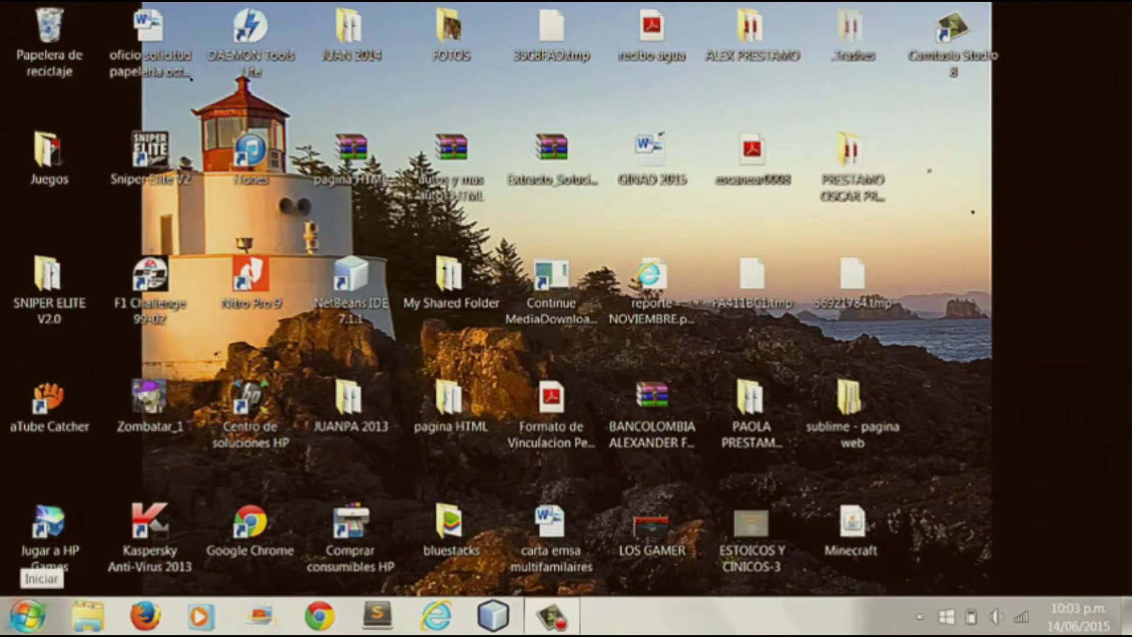
Step: Check the computer name and workgroup in the system information and in the computer name settings
click(27, 615)
click(306, 274)
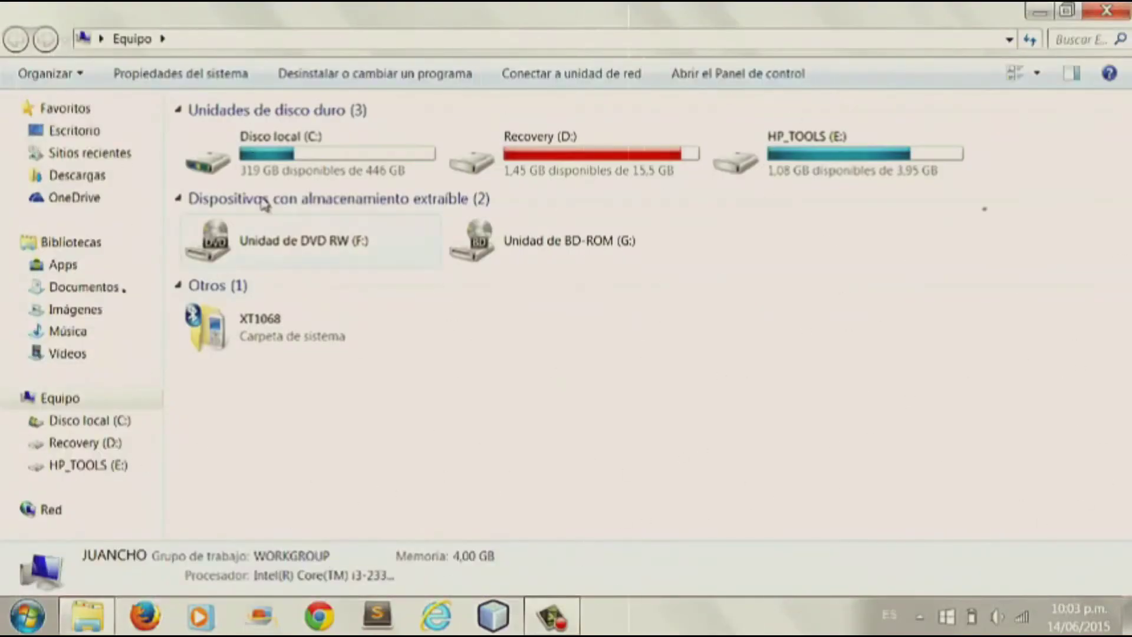
click(206, 73)
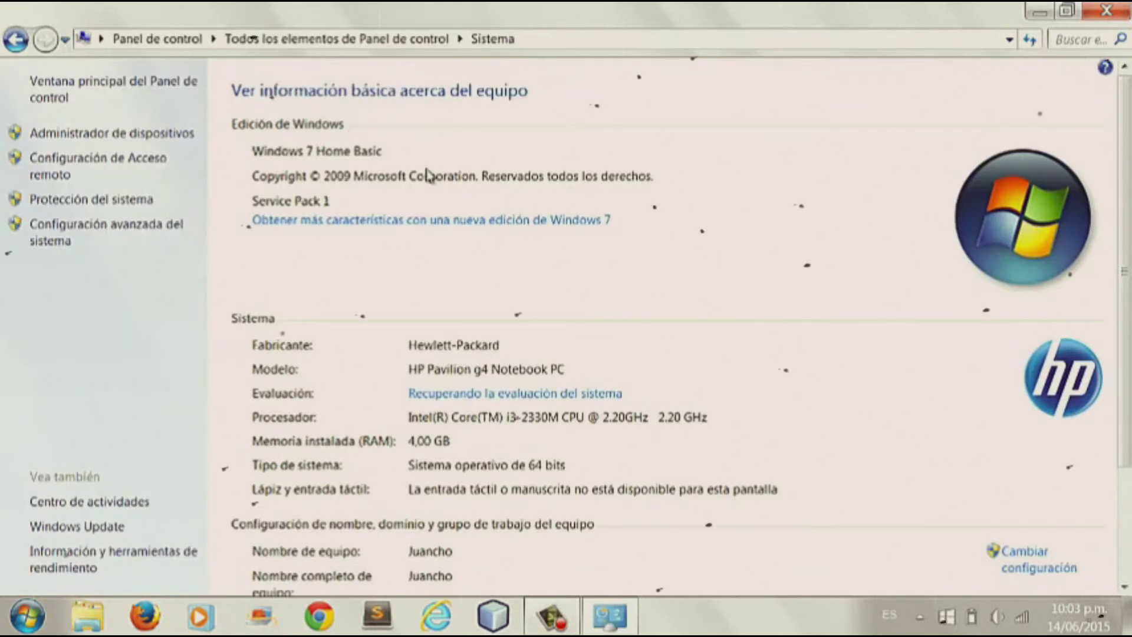
scroll(429, 172, down, 5)
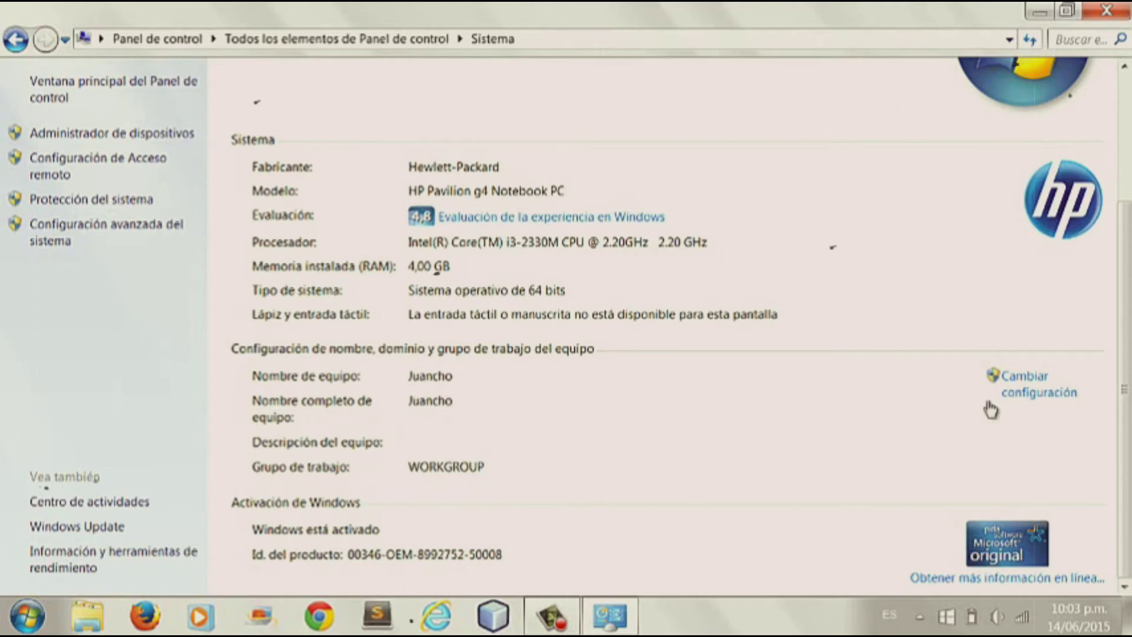
click(1022, 385)
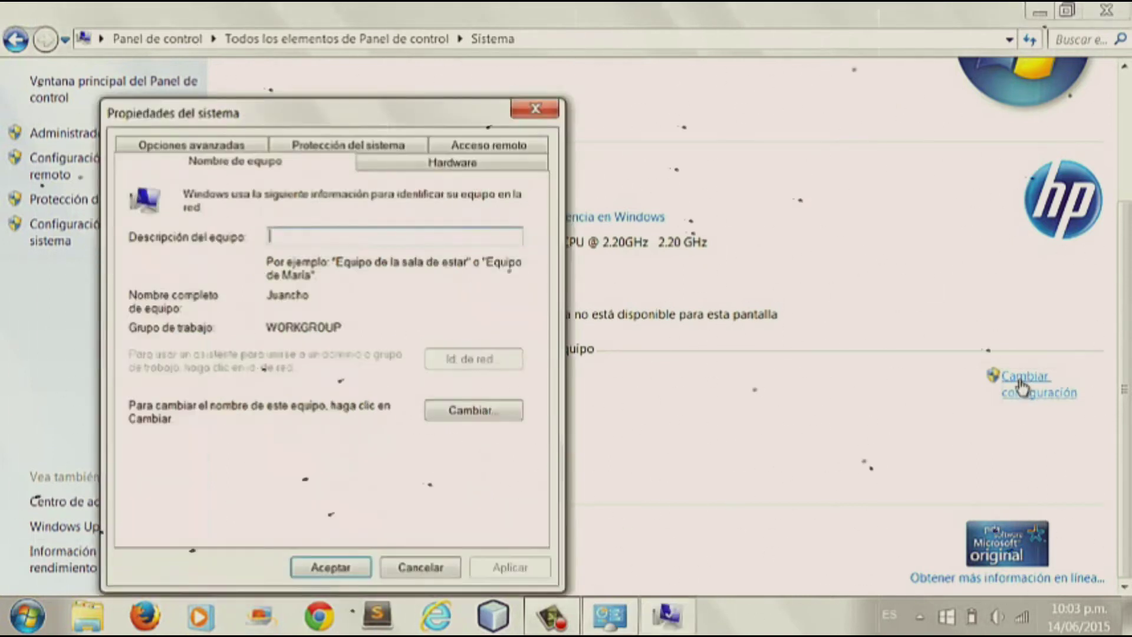
click(533, 115)
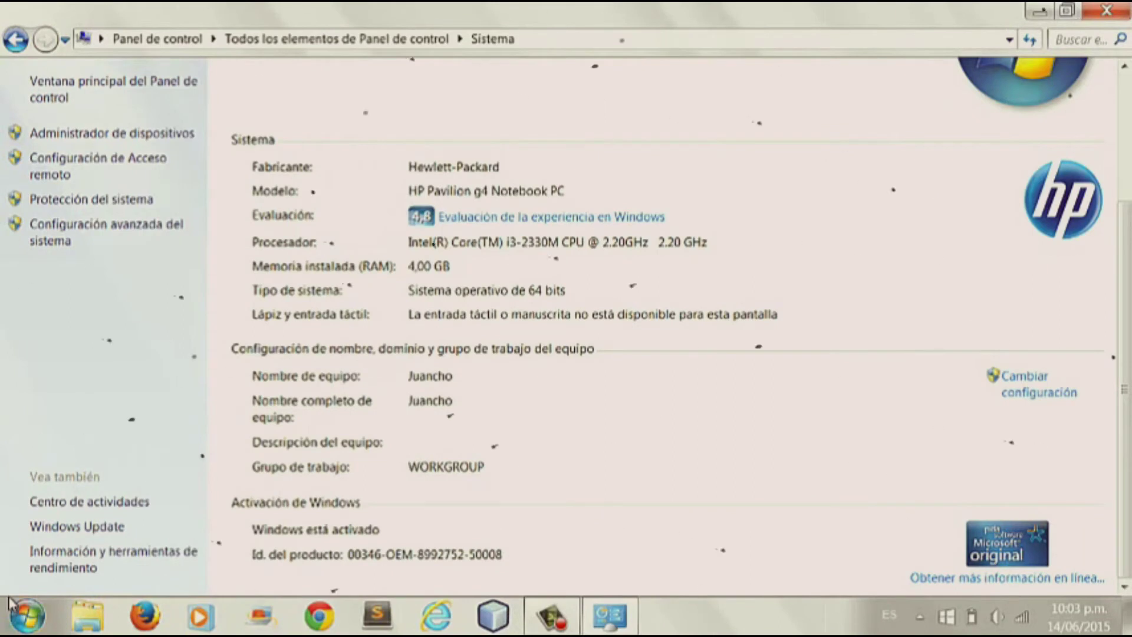
Step: Open the TCP/IPv4 properties of the local area connection through the Control Panel's Network and Sharing Center
click(27, 617)
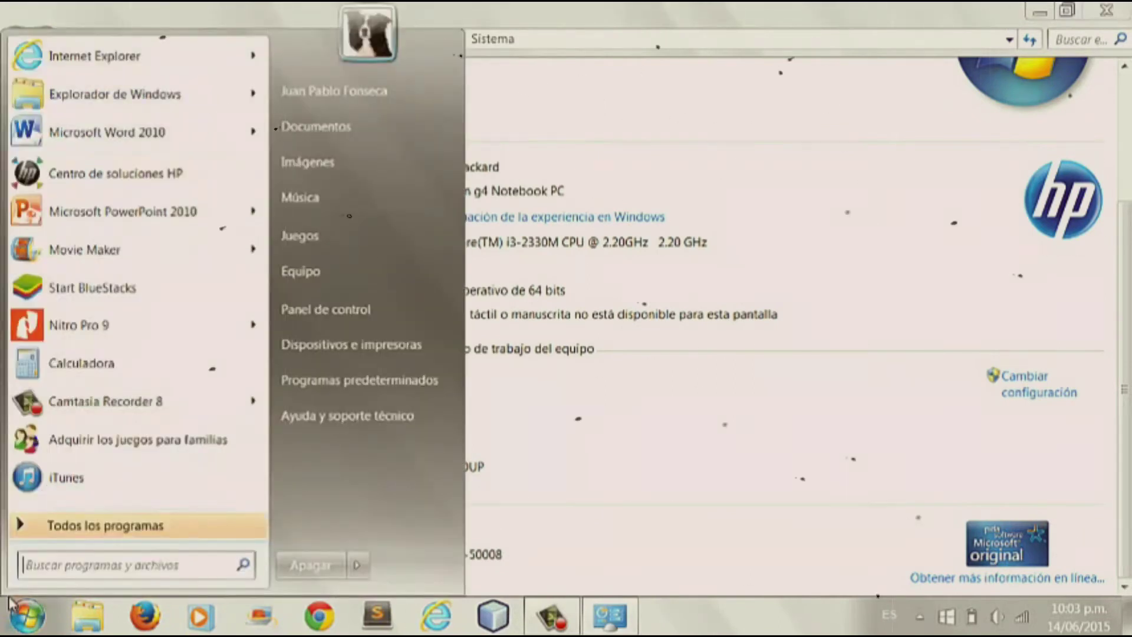
click(296, 313)
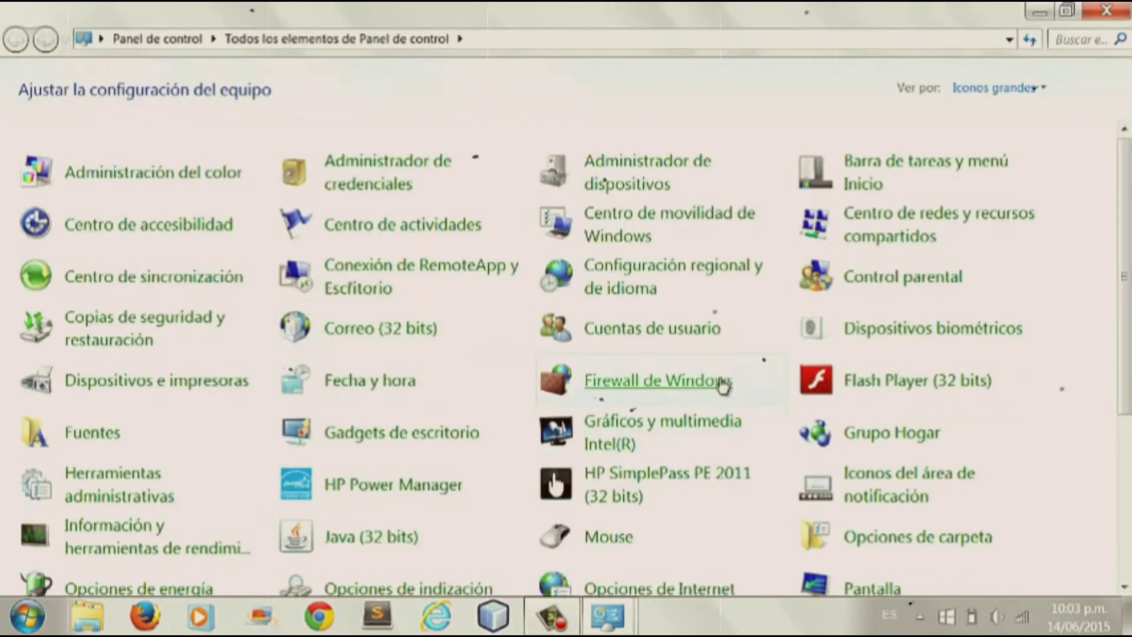
click(888, 239)
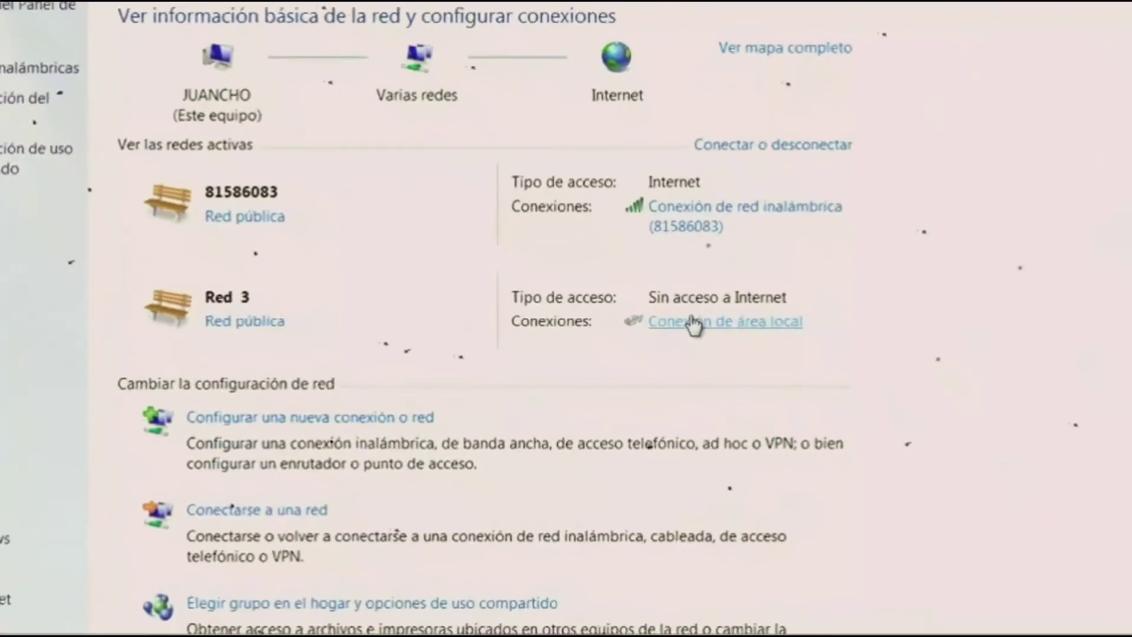
click(701, 342)
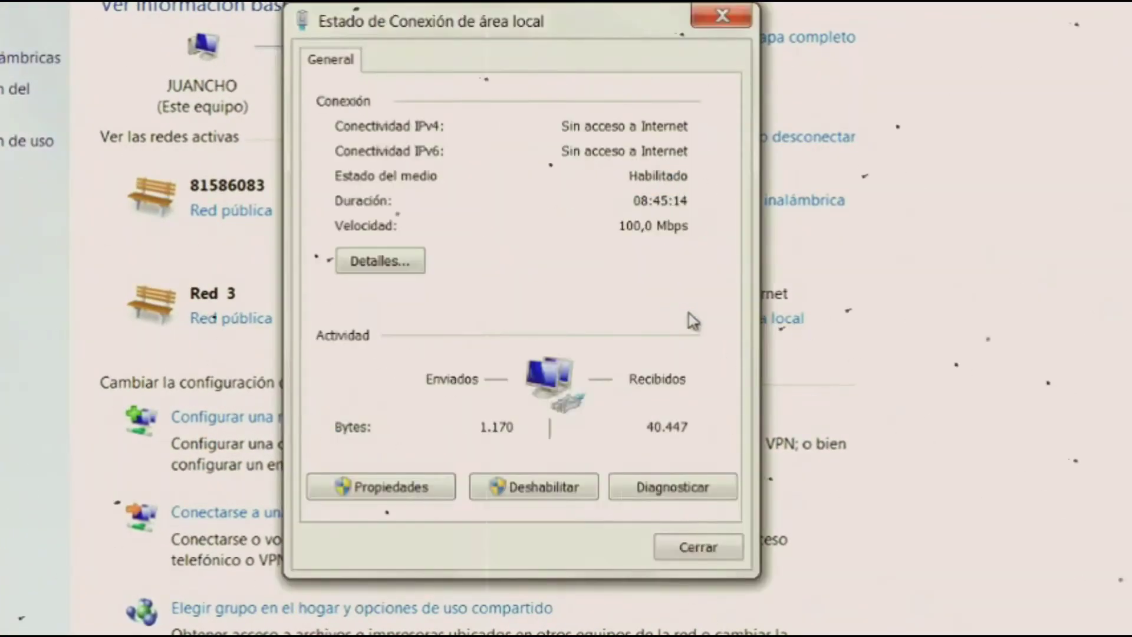
click(411, 491)
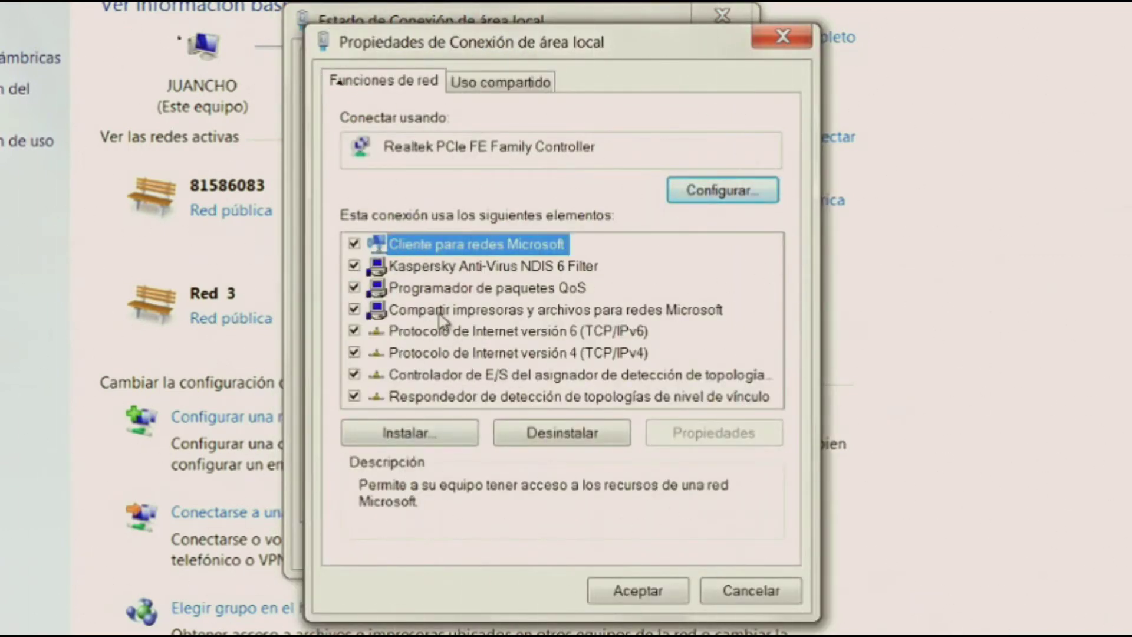
click(437, 353)
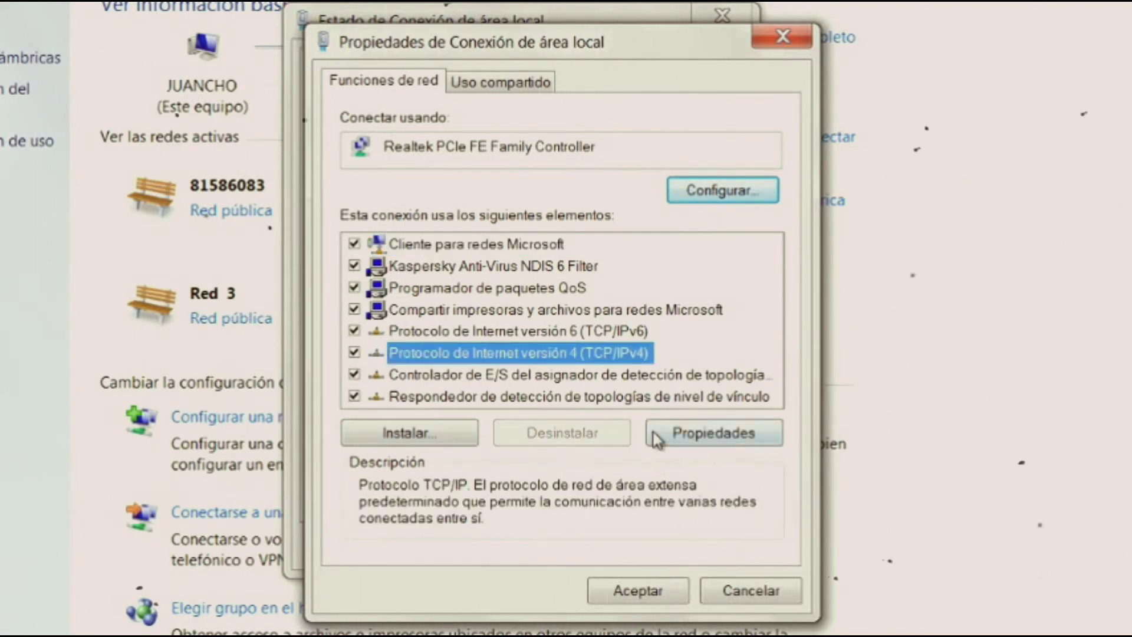
click(659, 437)
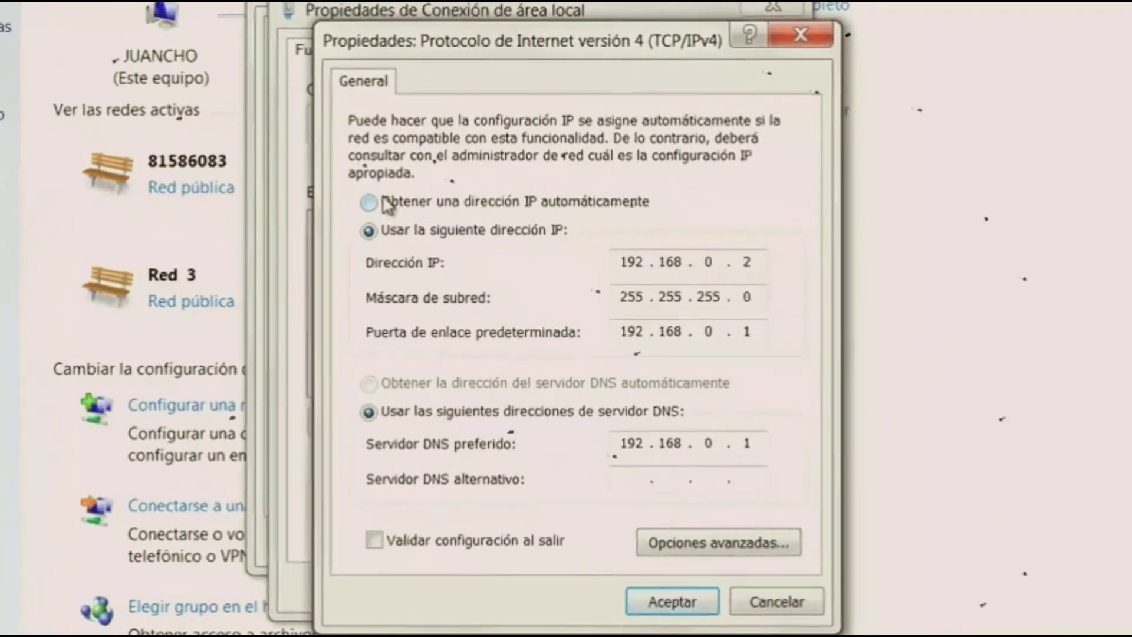
Step: Clear the old IP settings, assign the static address 192.168.0.2 with mask 255.255.255.0, and begin the default gateway with 192
click(387, 204)
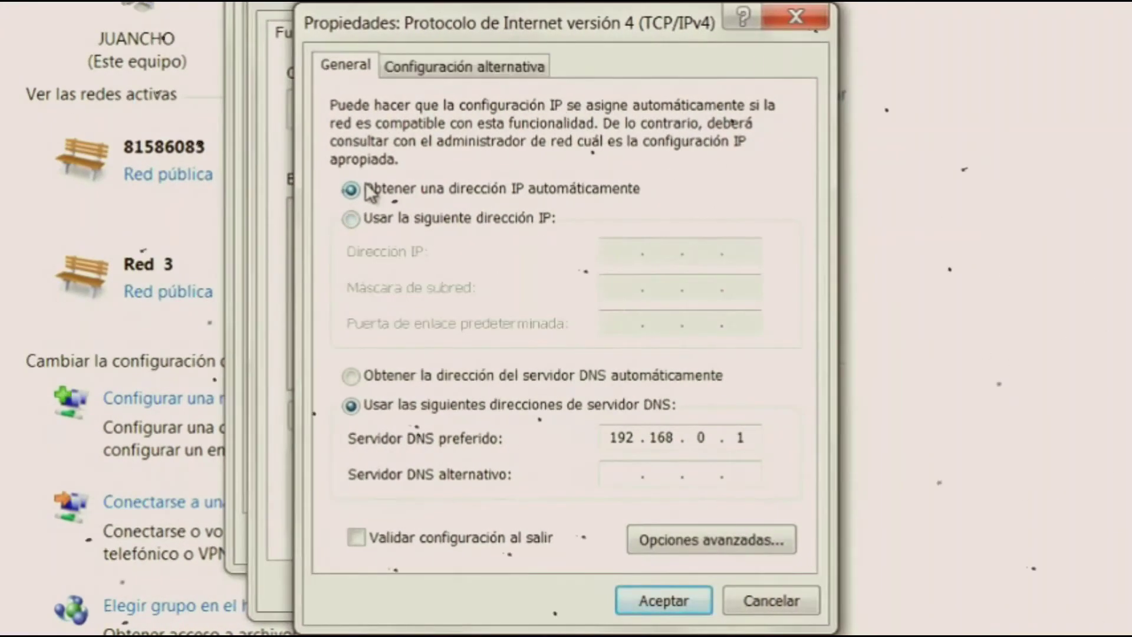
click(353, 220)
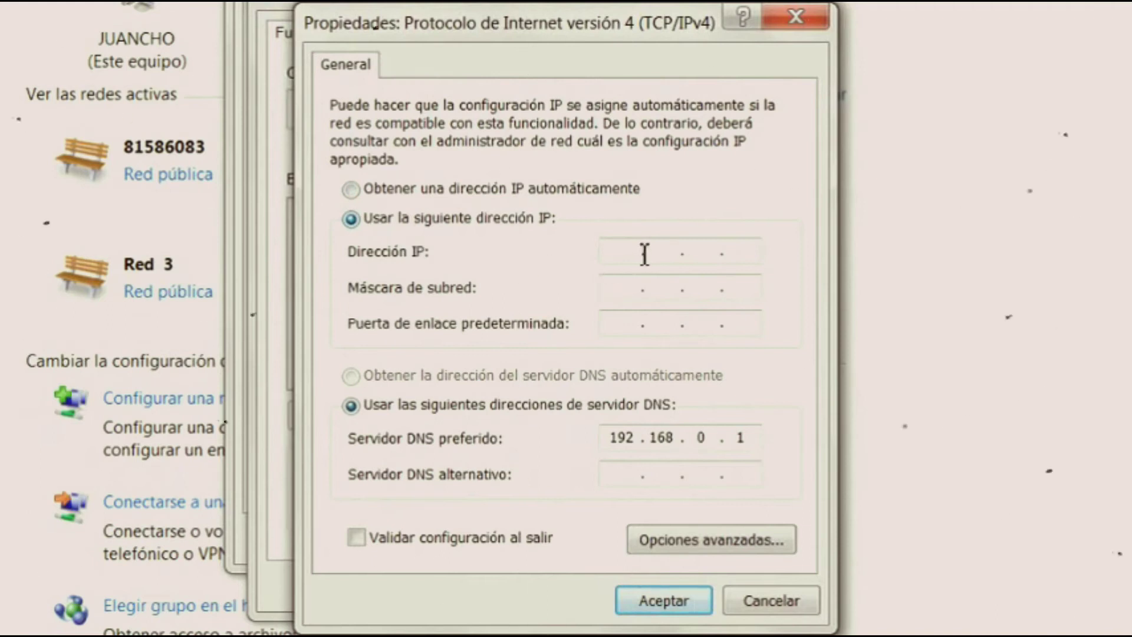
text(192 . 1)
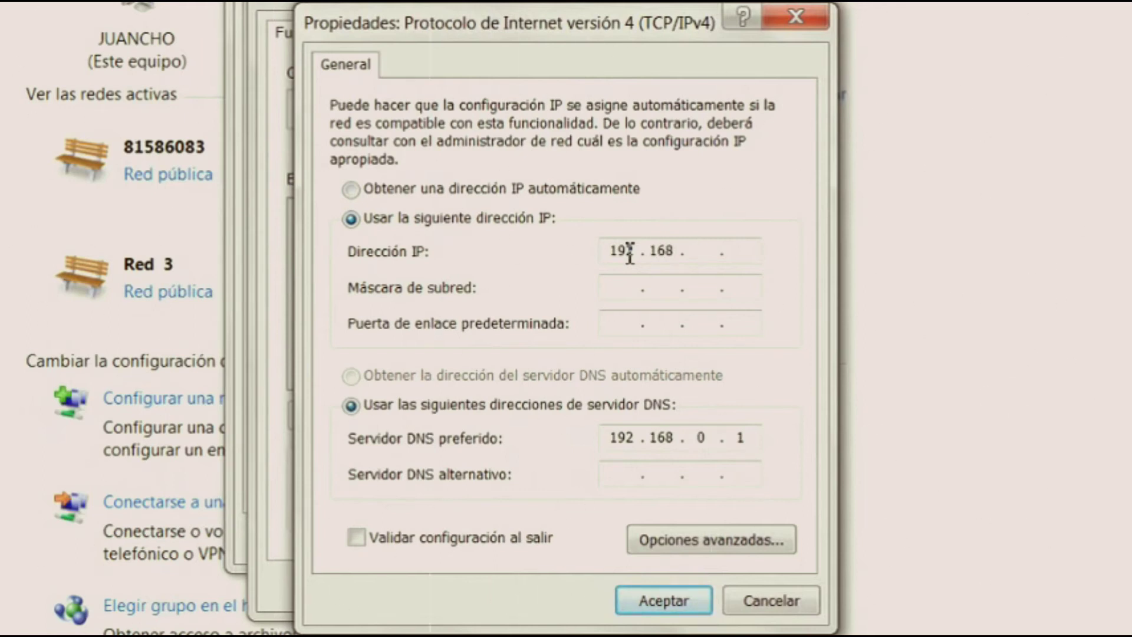
text(68 . 0 . 2)
click(635, 292)
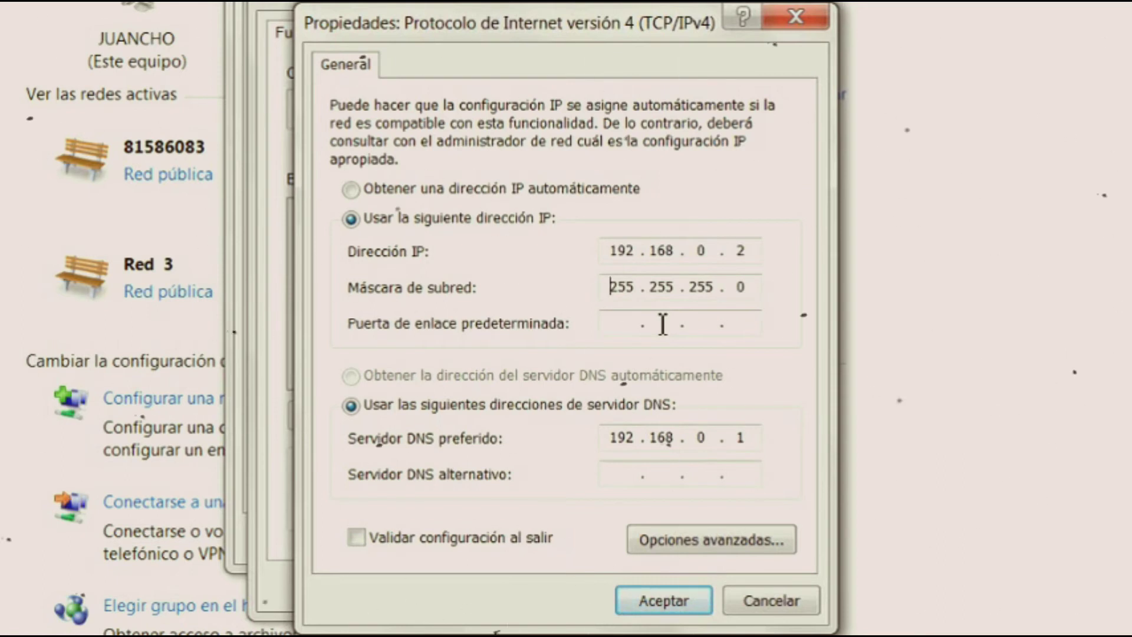
click(629, 325)
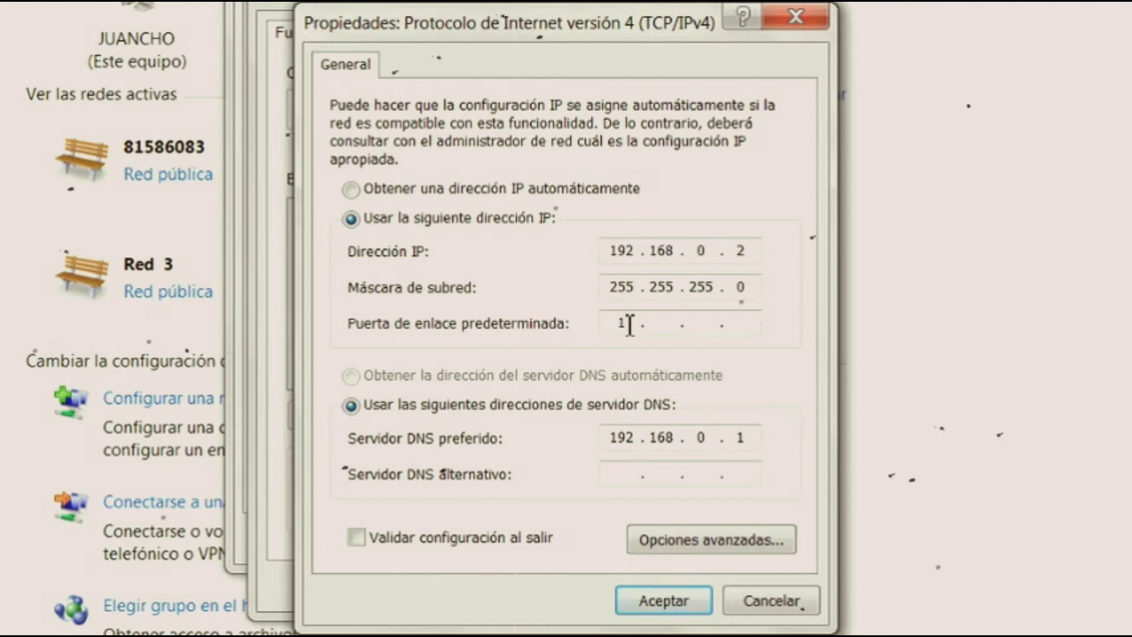
text(192)
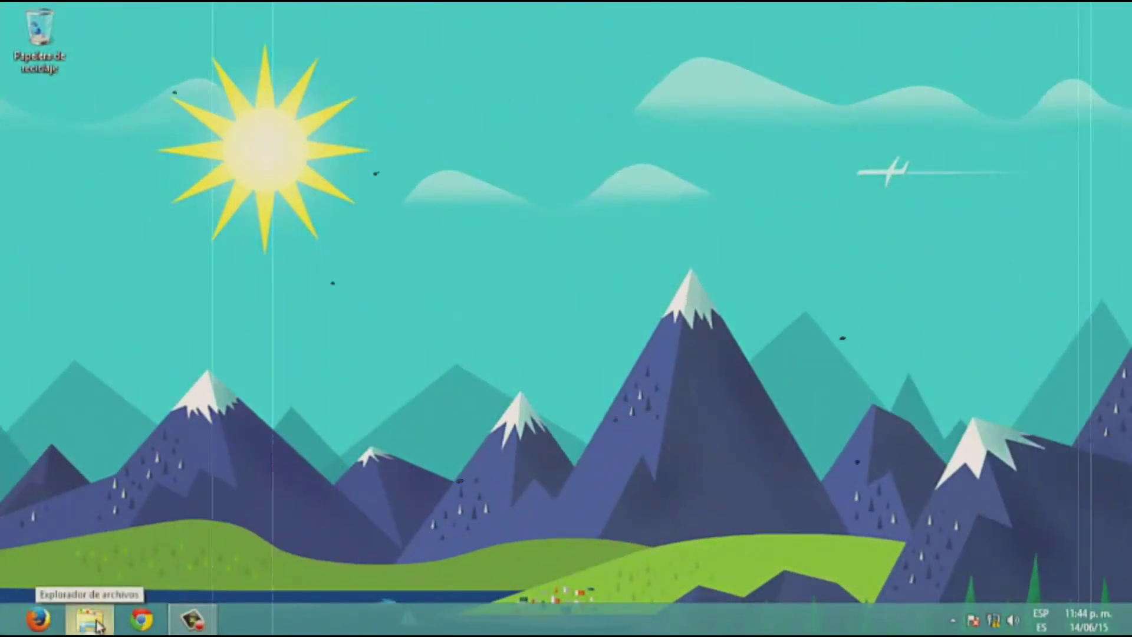
Step: Browse the network in File Explorer and examine the computers listed there
click(91, 621)
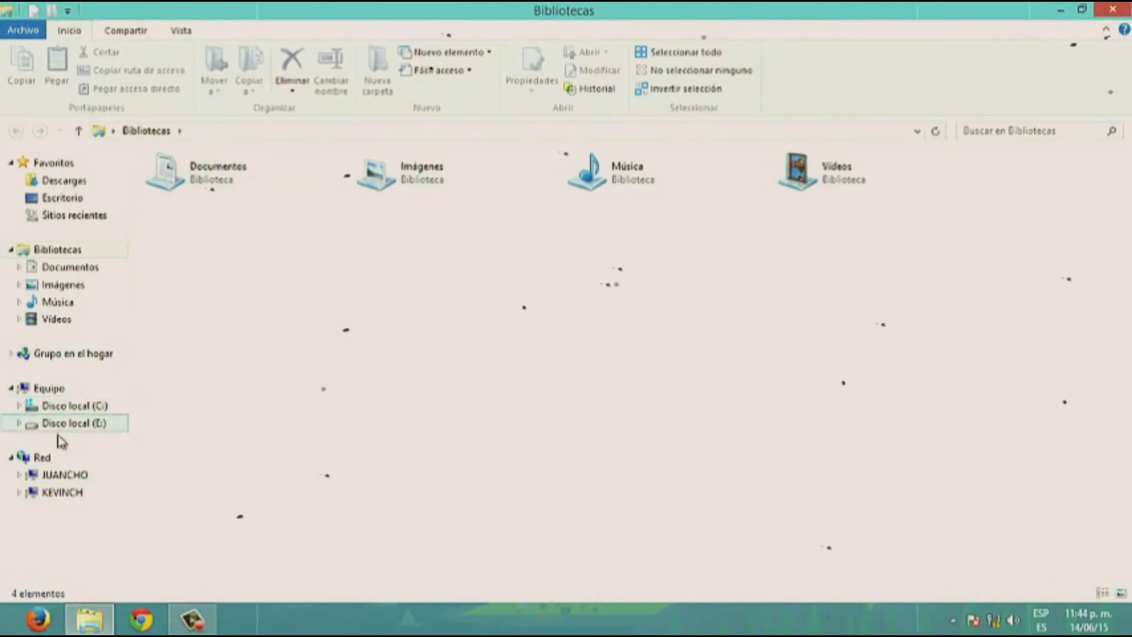
click(45, 459)
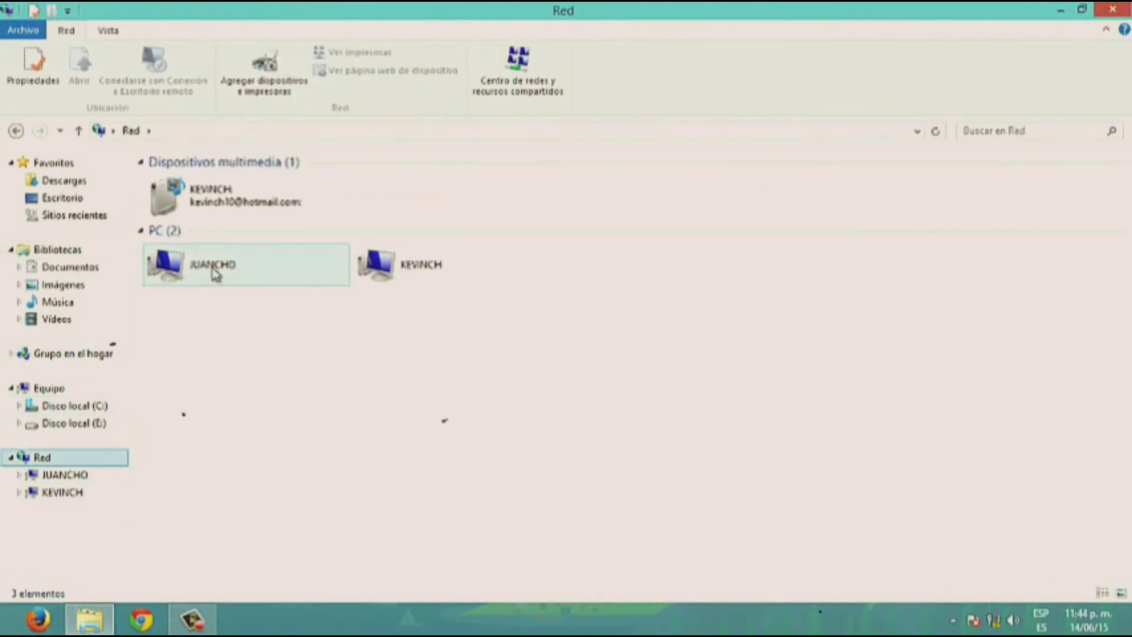
click(419, 267)
click(259, 275)
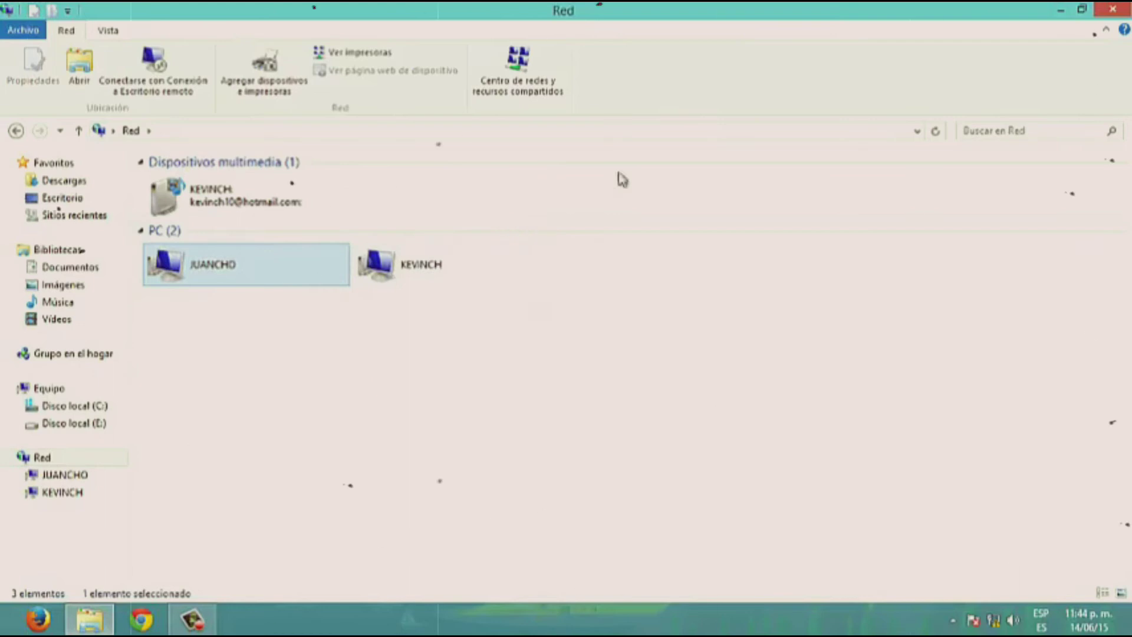
mouse_move(1120, 14)
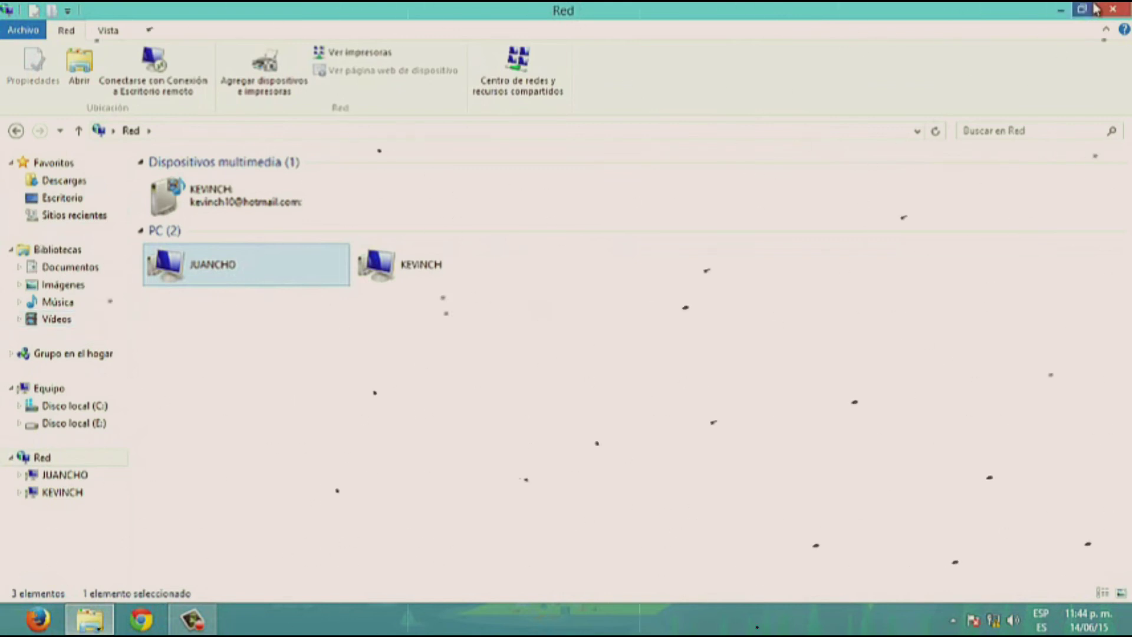
Step: Close the network window and open the advanced sharing settings through the Network and Sharing Center
click(1112, 9)
click(993, 619)
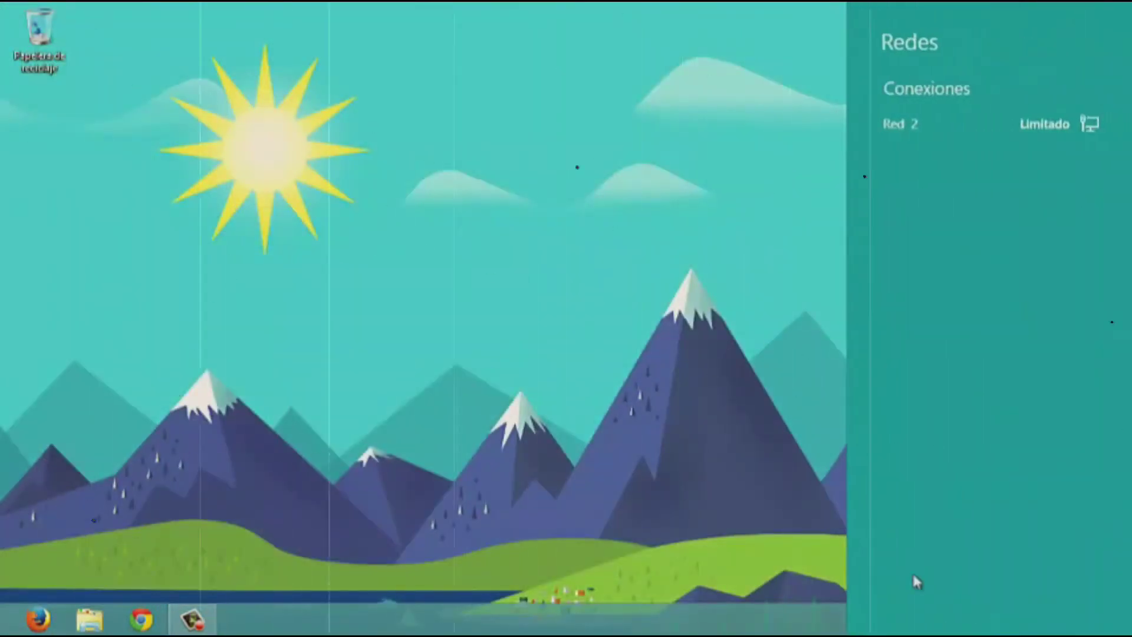
click(1039, 630)
right_click(993, 619)
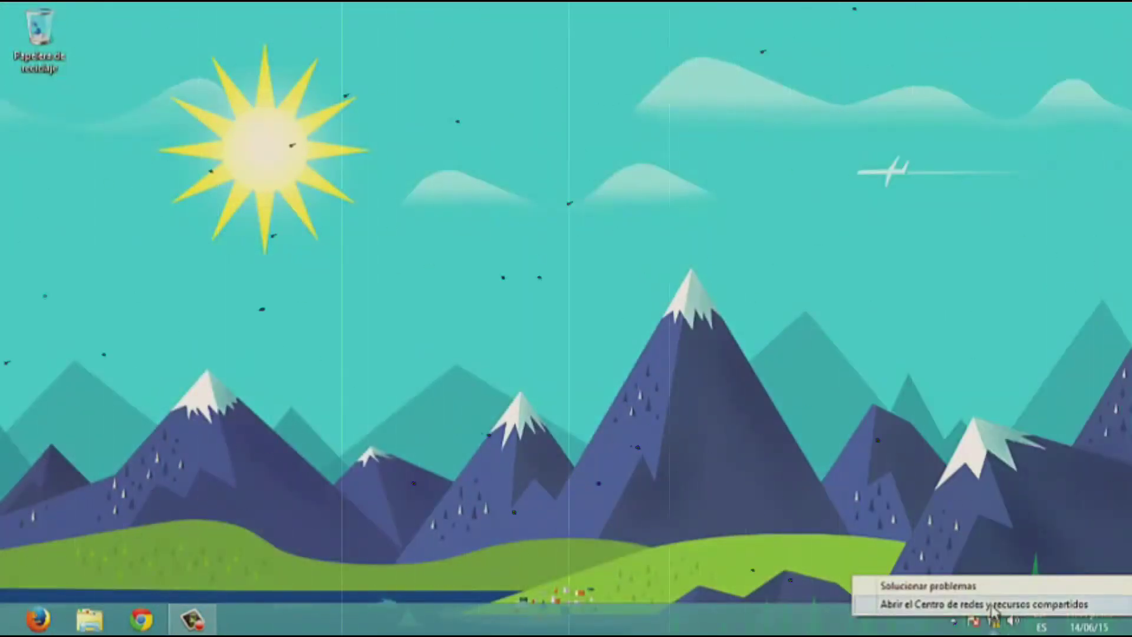
click(967, 599)
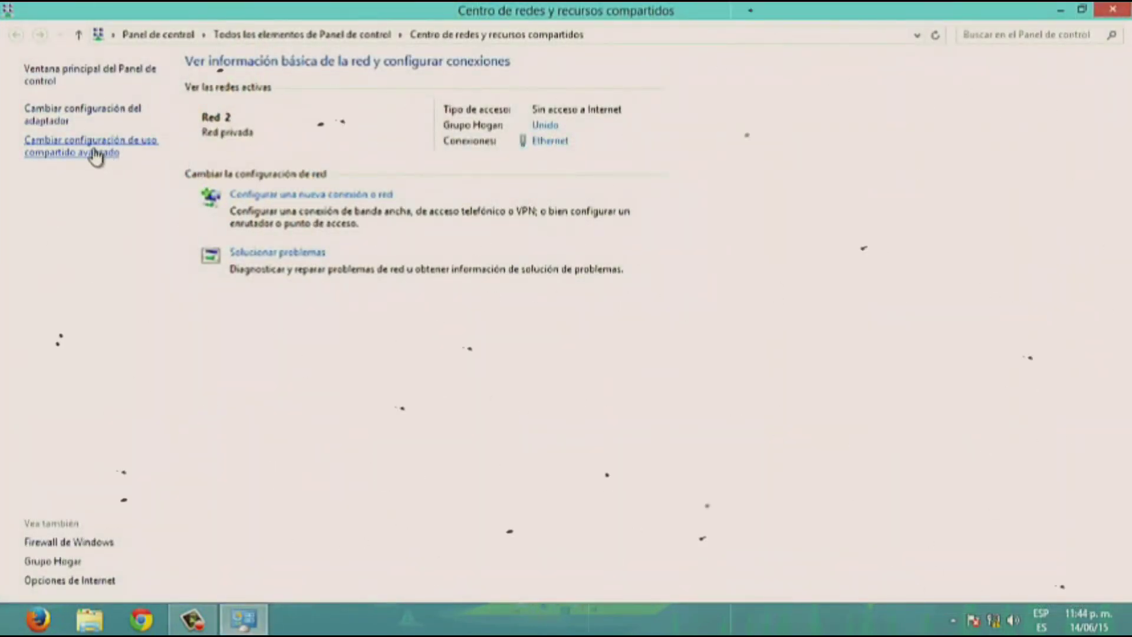
click(96, 154)
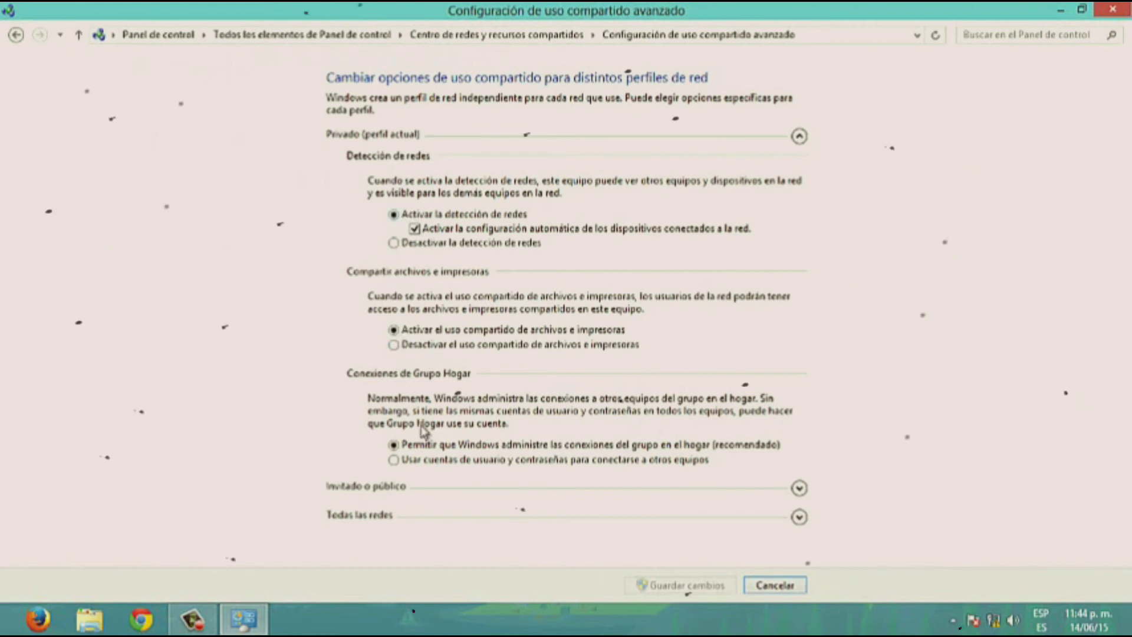
Step: Review the advanced sharing options for all networks, including public folders, encryption and password protection, and close the settings
click(575, 489)
click(423, 388)
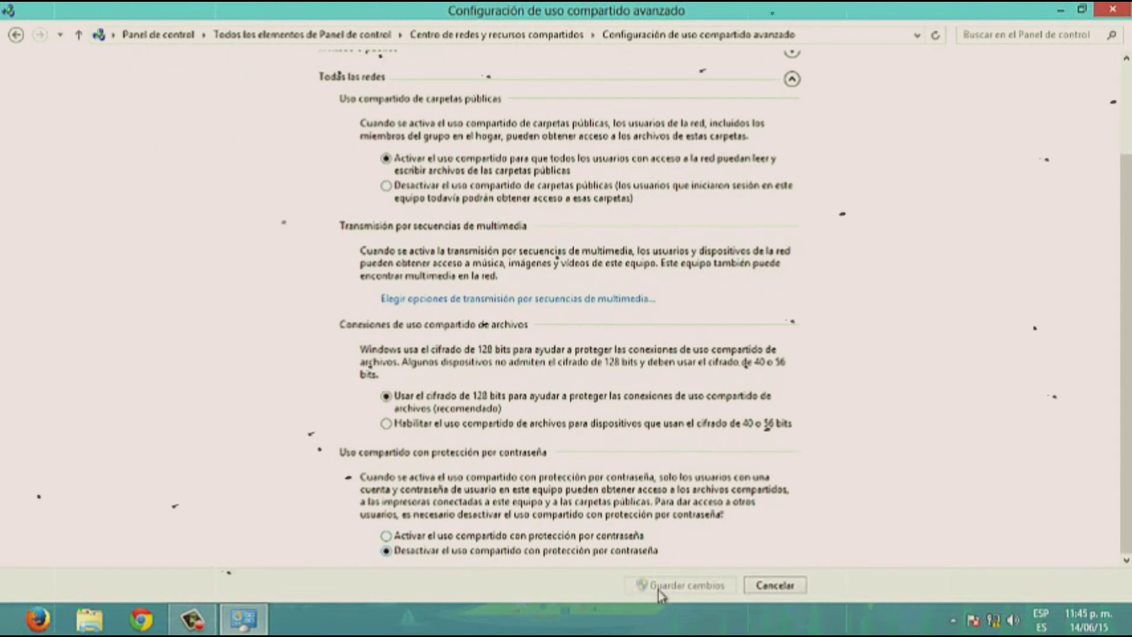
mouse_move(1119, 16)
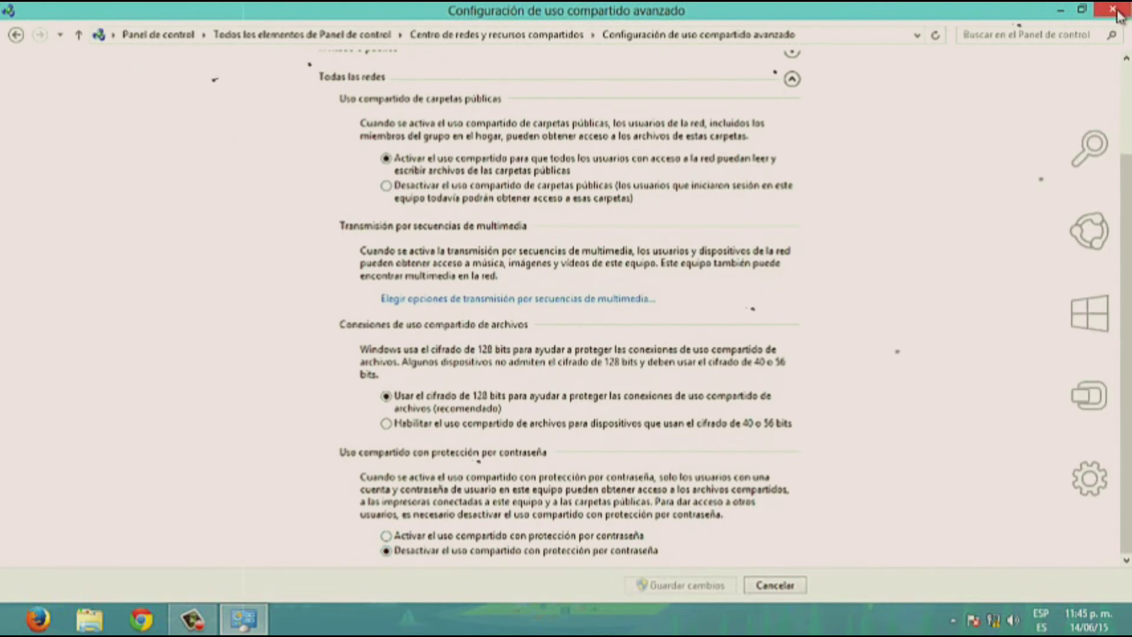
click(1113, 10)
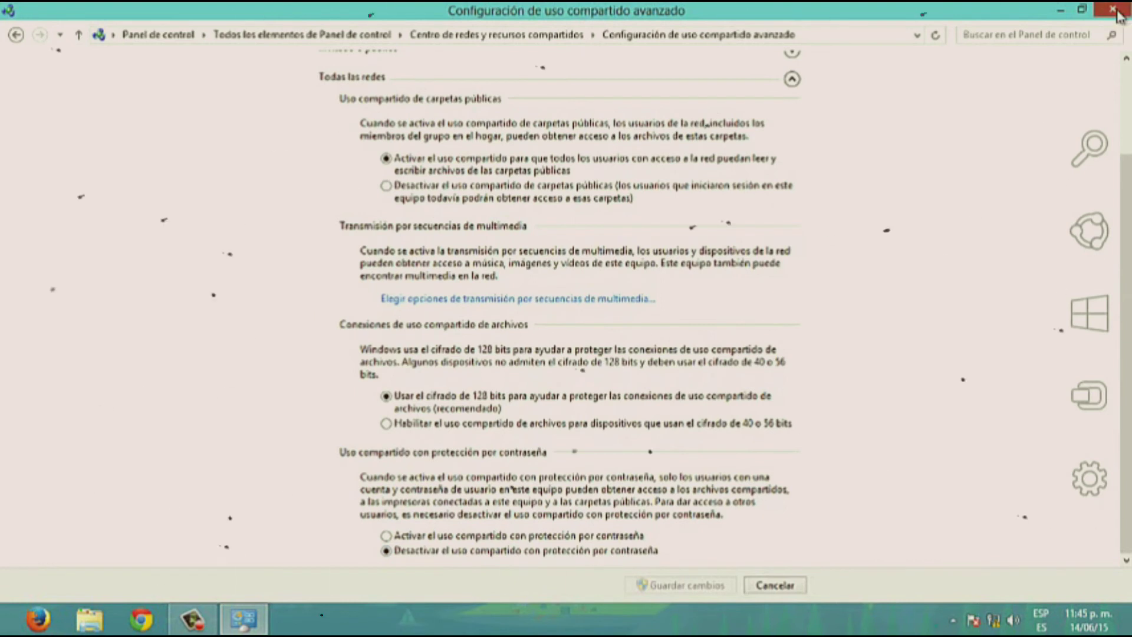
Step: Return to the network view in File Explorer and select each of the two listed computers in turn
click(90, 619)
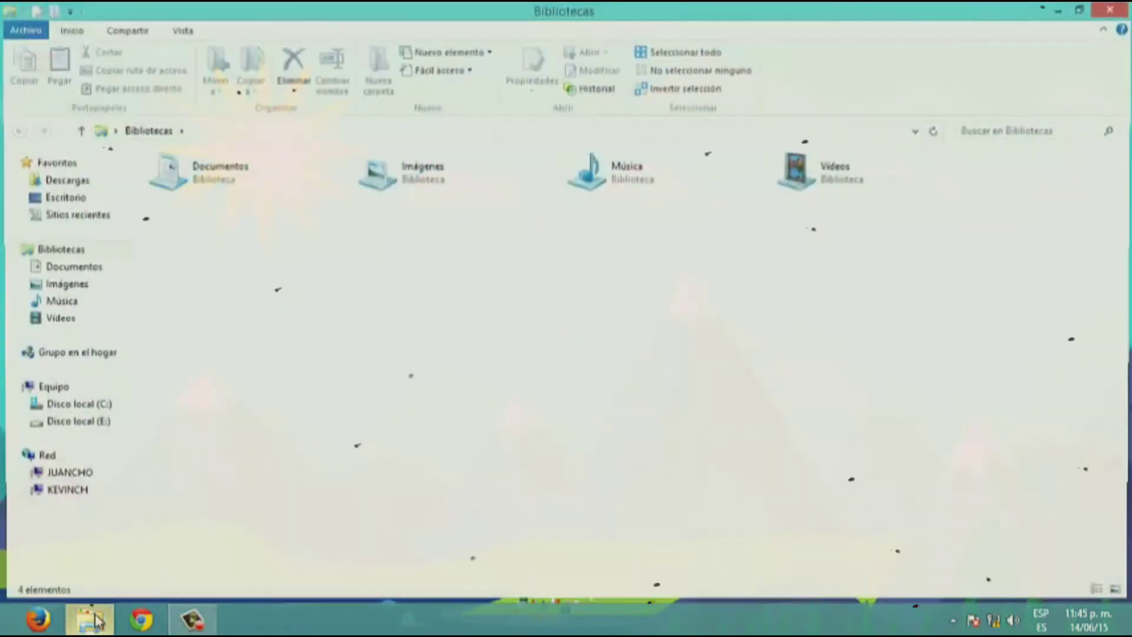
click(43, 459)
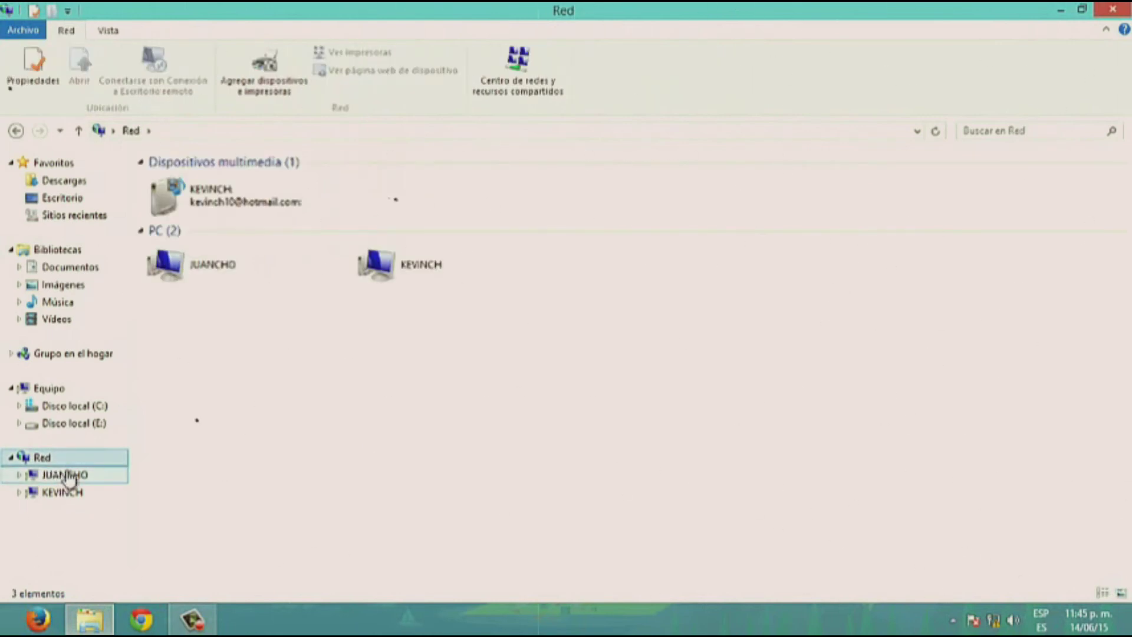
click(217, 274)
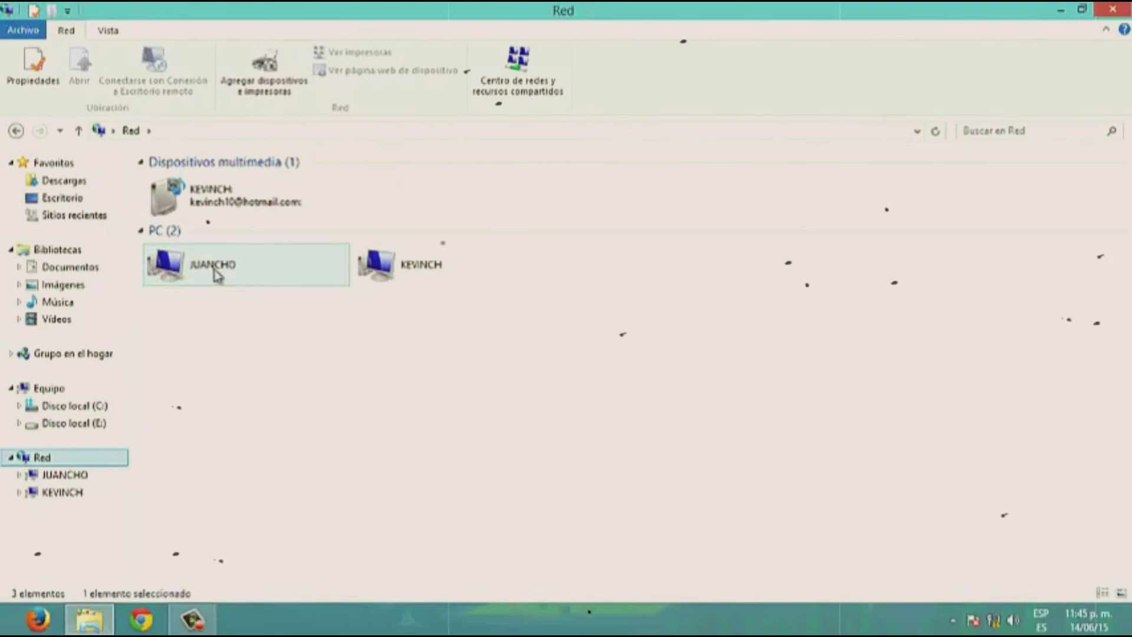
click(443, 269)
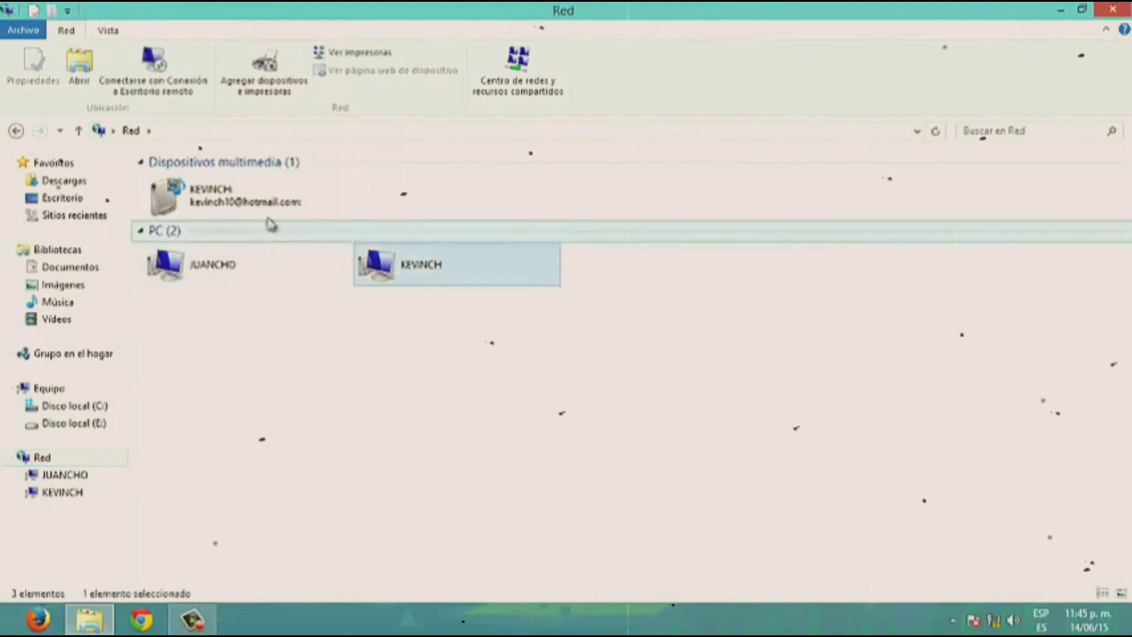
Step: Open the CAMARA folder inside FOTOS in the Imágenes library and find the nusita images near its end
click(69, 288)
click(196, 242)
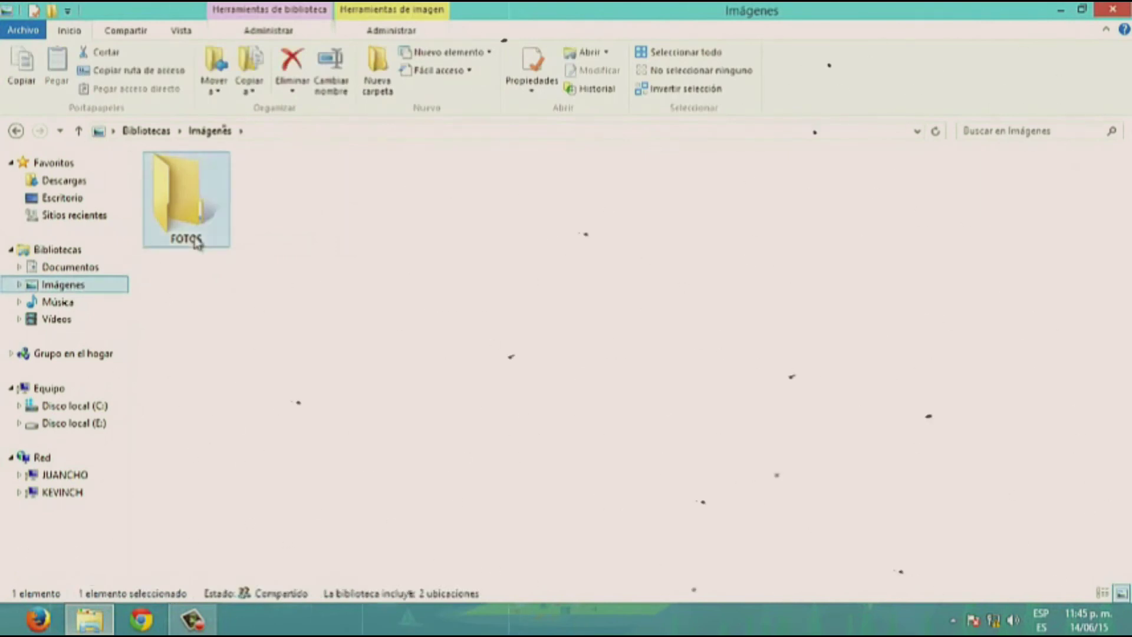
double_click(196, 242)
double_click(198, 242)
scroll(366, 321, down, 15)
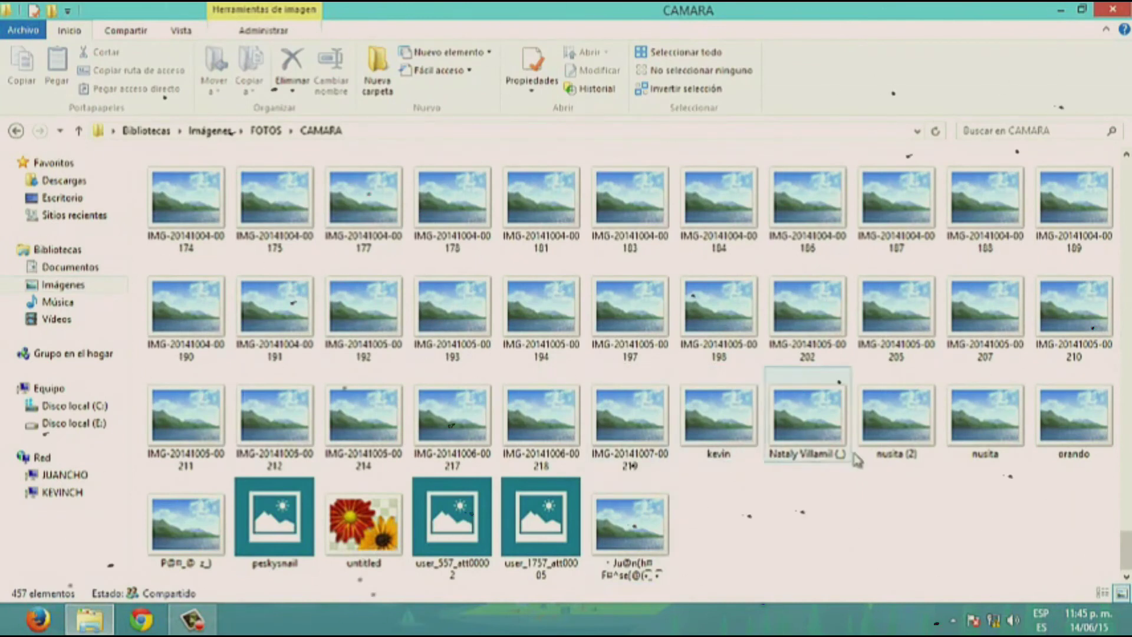
Step: Share the image nusita (2) with specific users, choosing Todos, accept access to the CAMARA folder, and close File Explorer
right_click(903, 441)
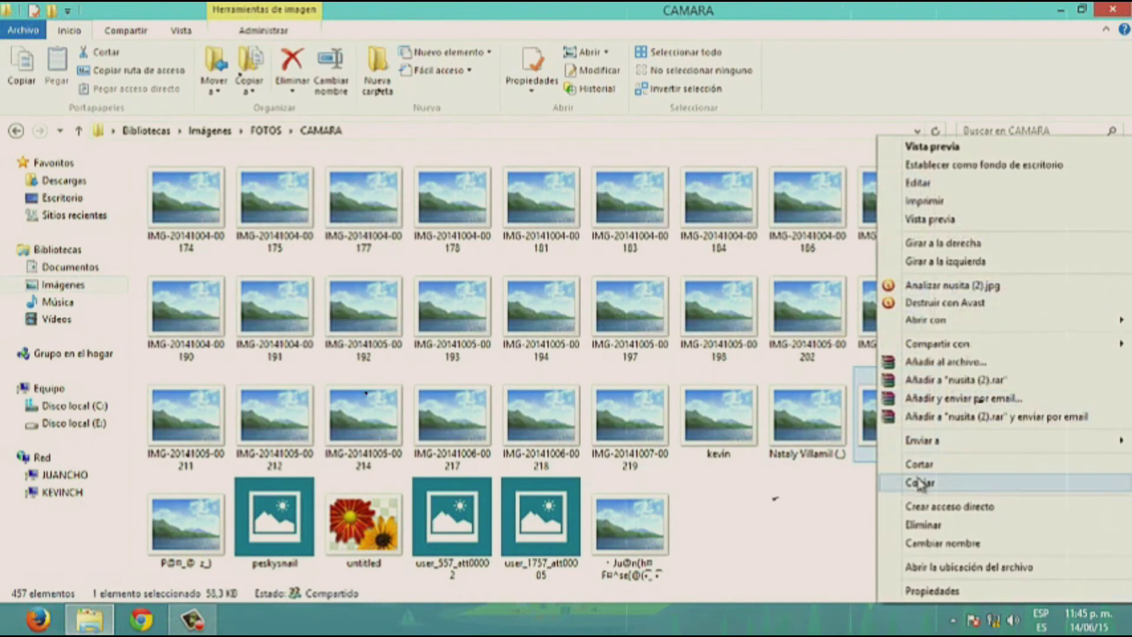
mouse_move(929, 348)
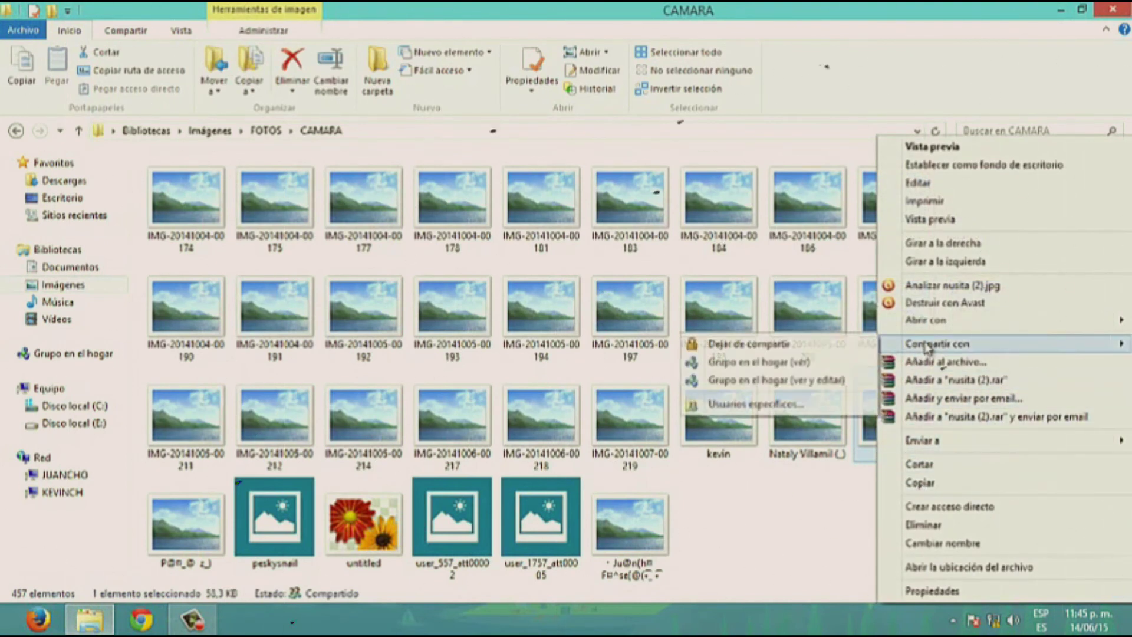
click(787, 406)
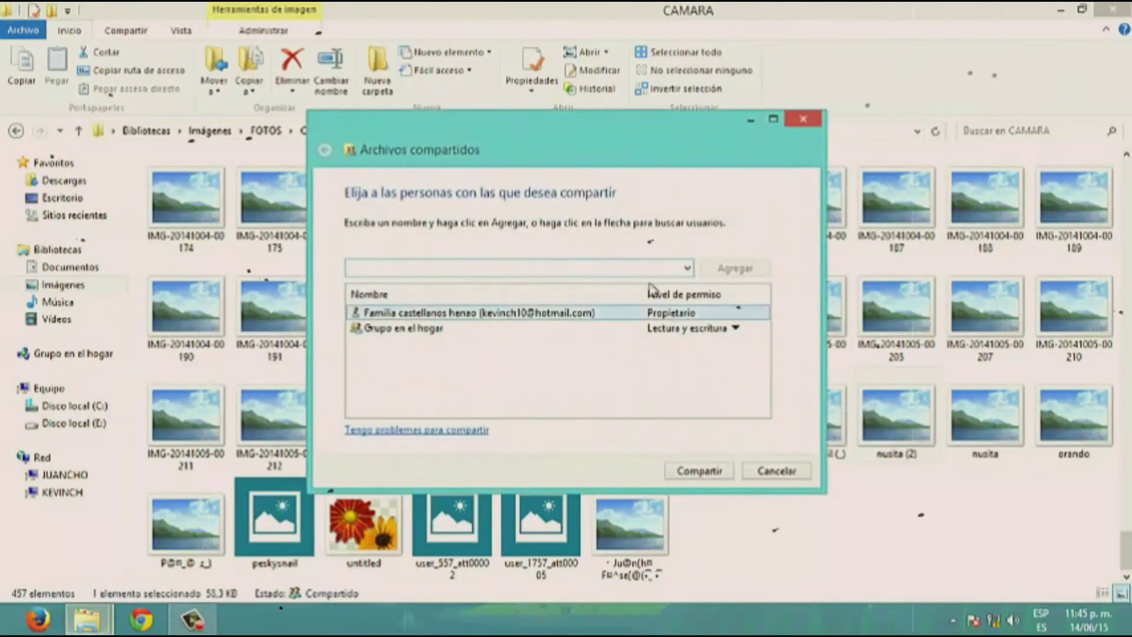
click(686, 269)
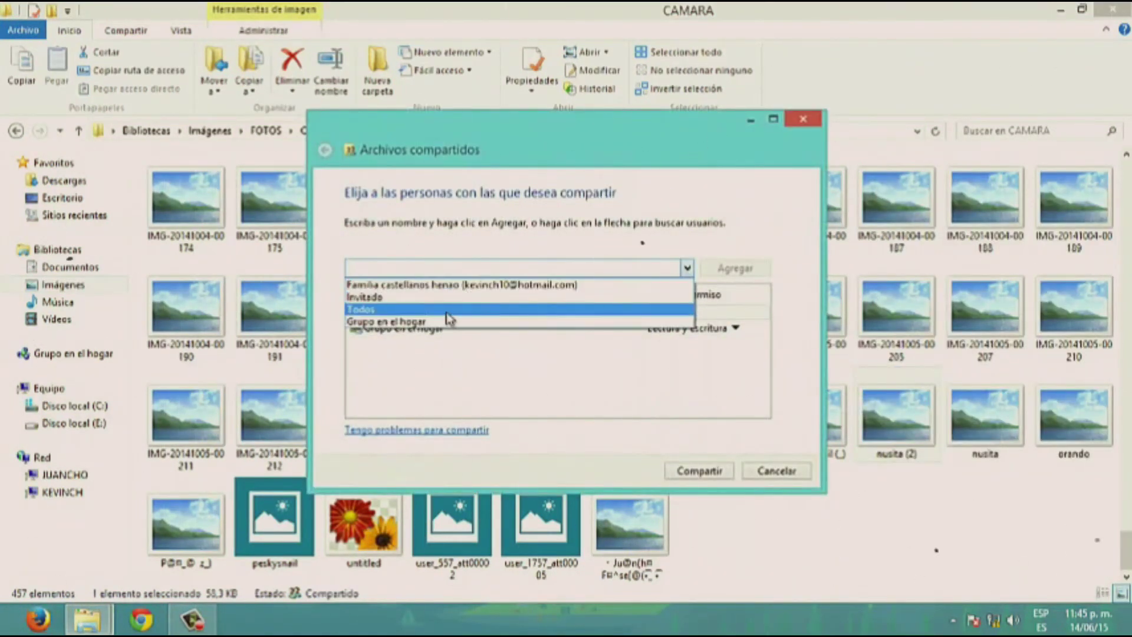
click(448, 312)
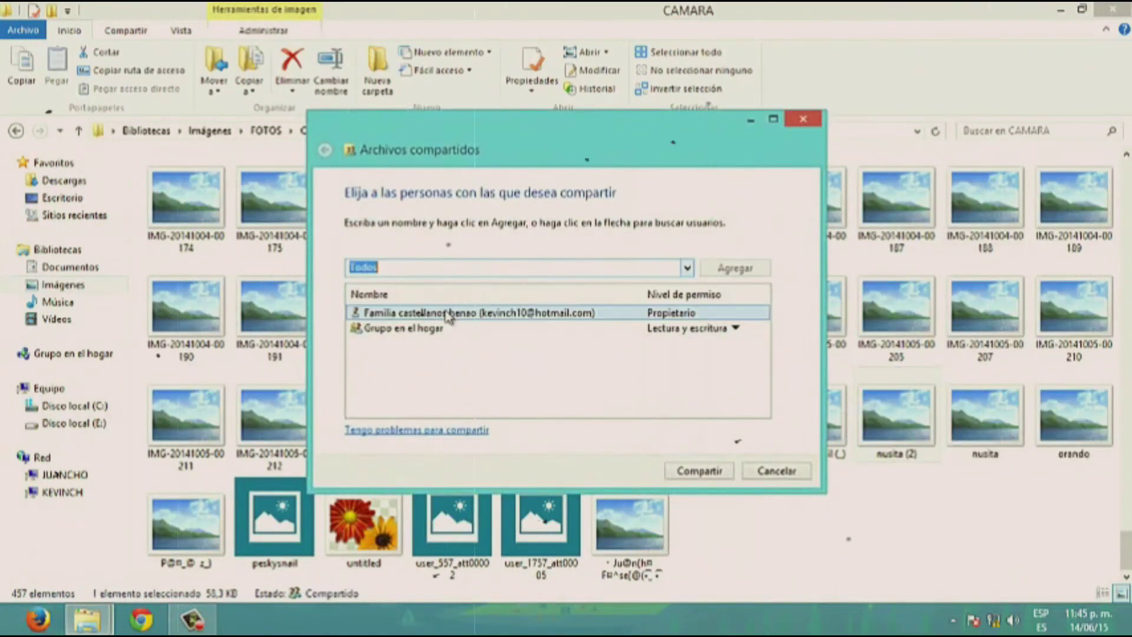
click(694, 472)
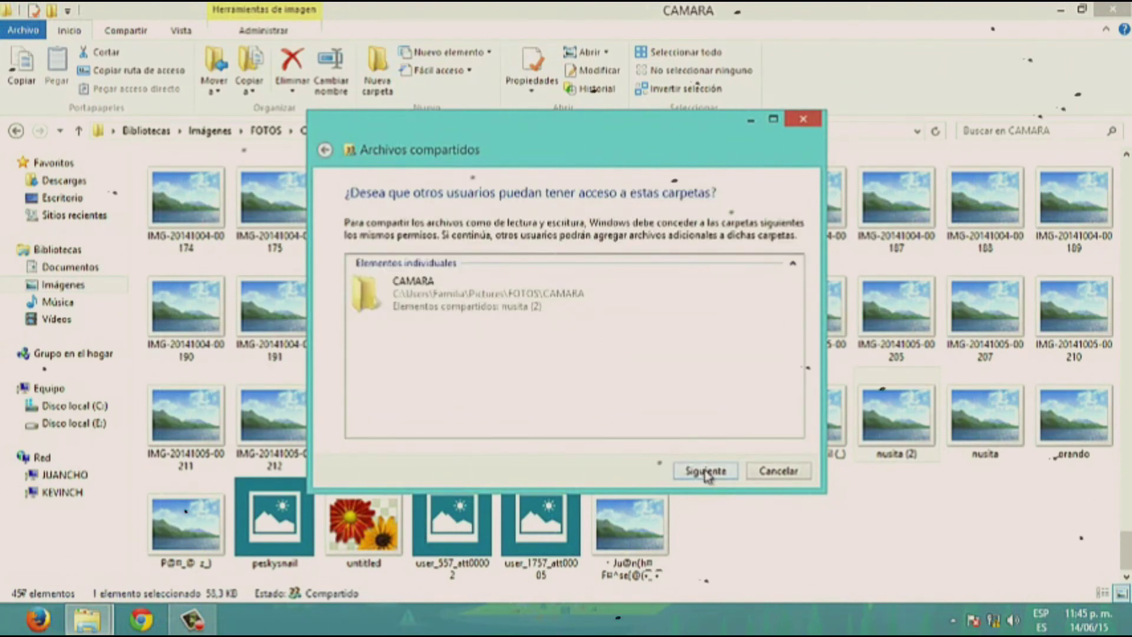
click(706, 471)
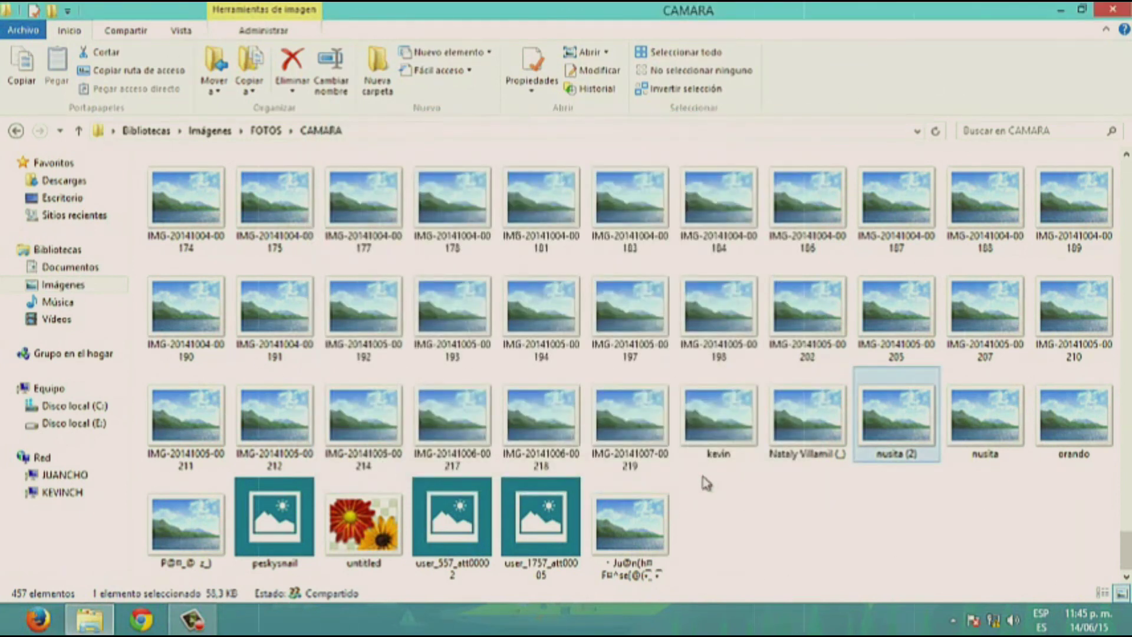
click(1113, 9)
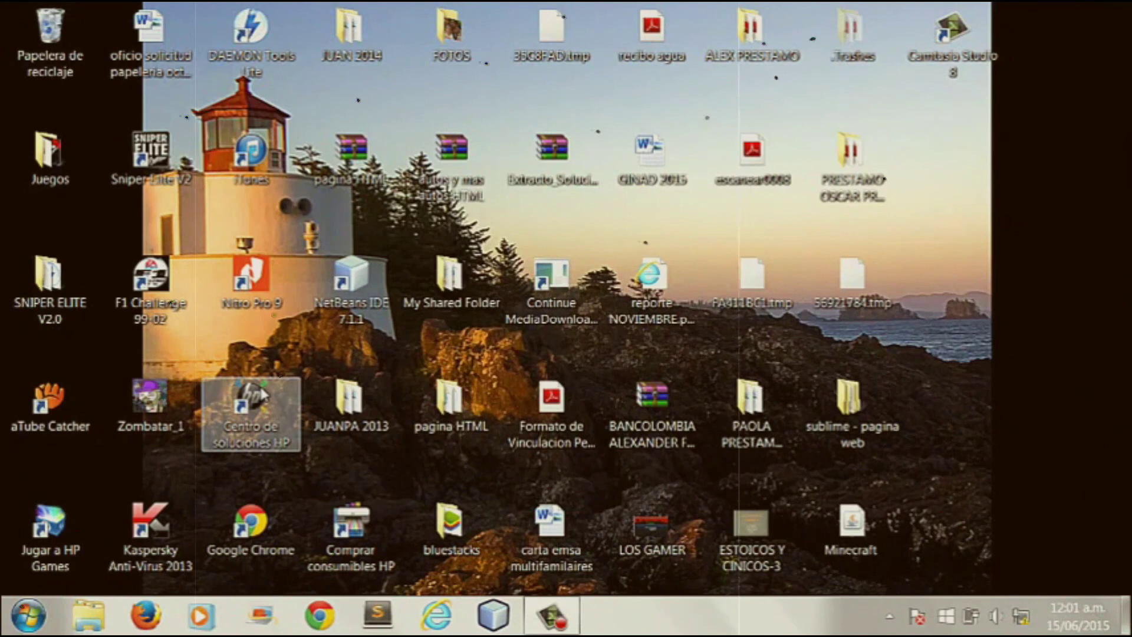
Step: On the Windows 7 computer, search for nusita and open the shared image nusita (2)
click(5, 614)
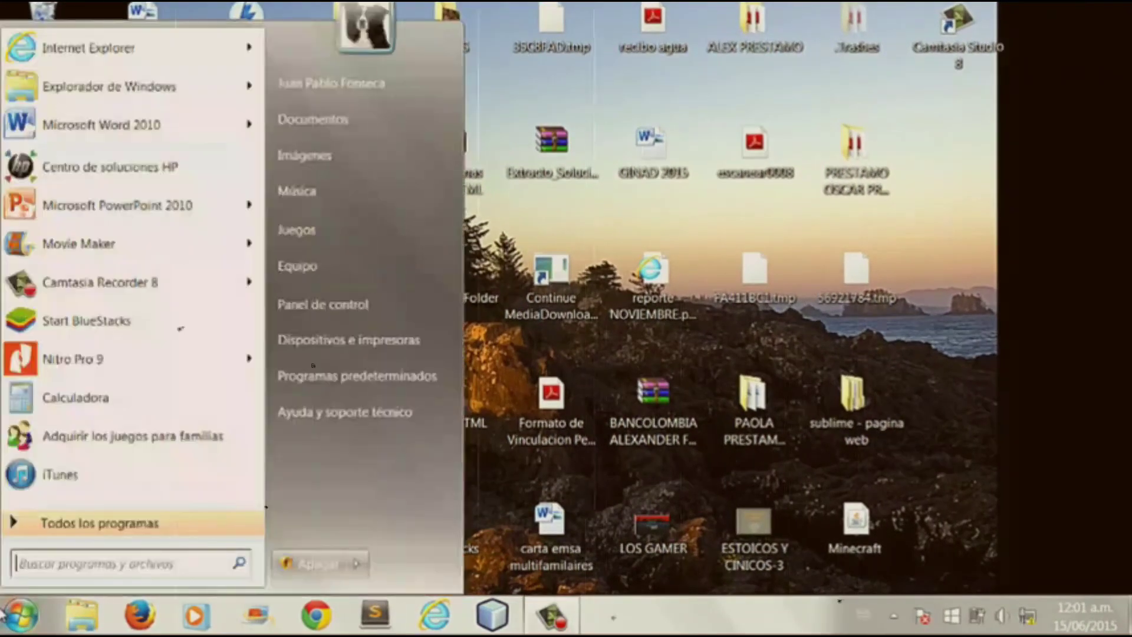
text(nu)
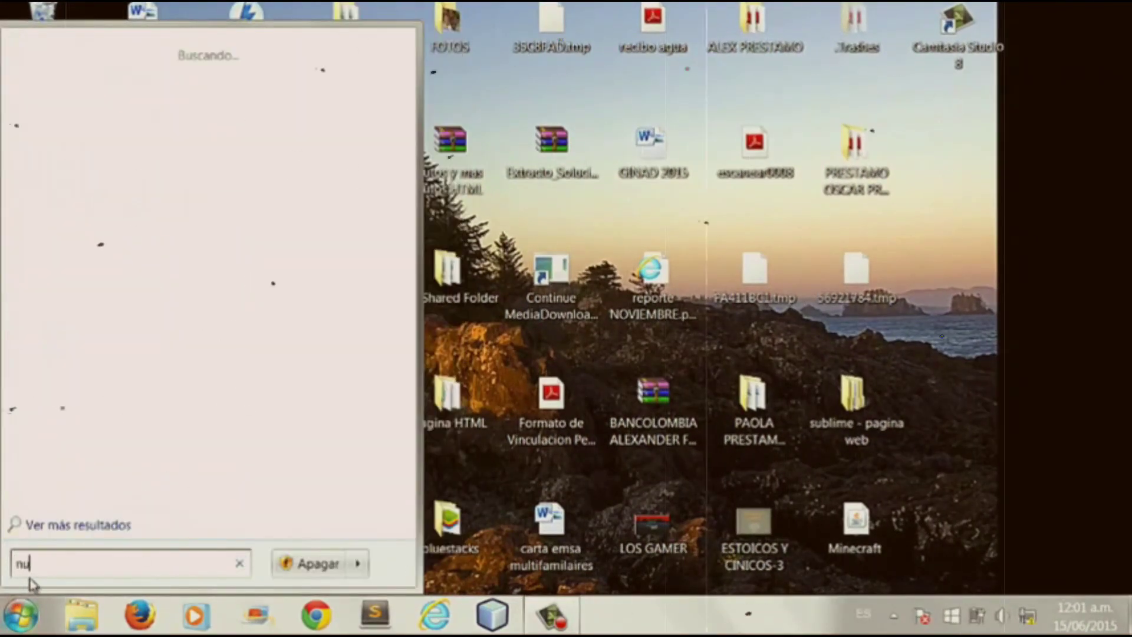
text(sita)
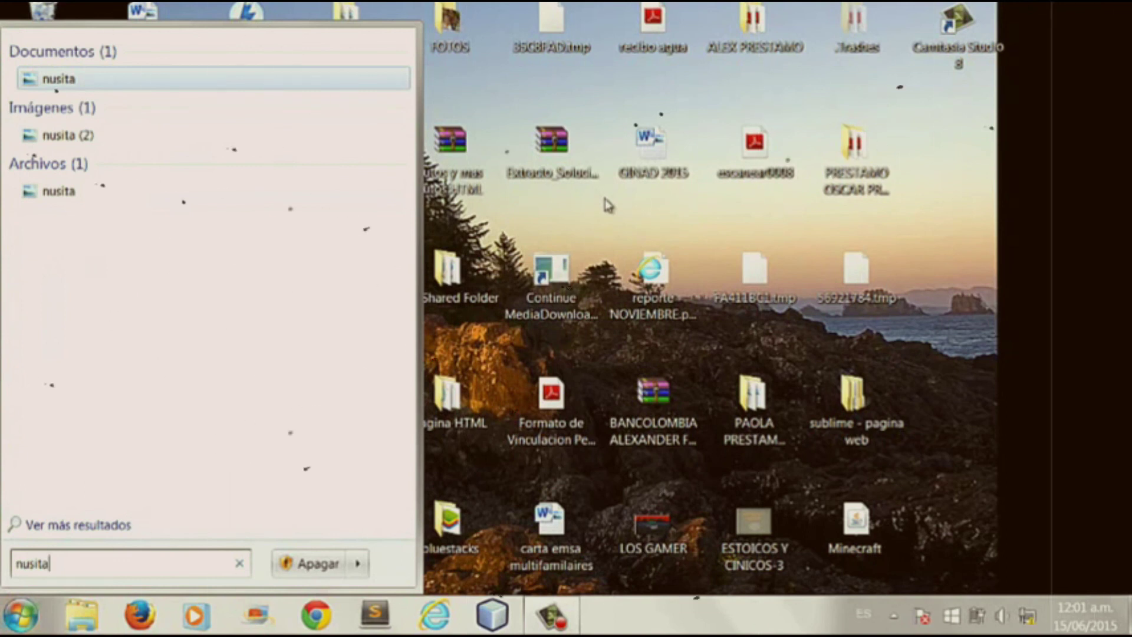
click(53, 136)
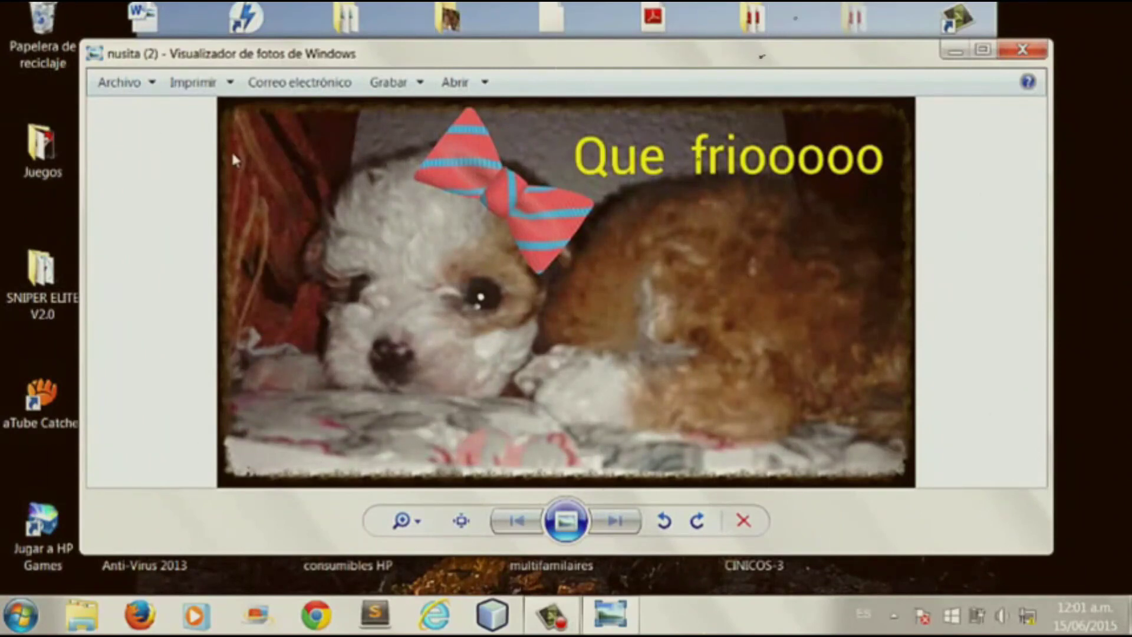